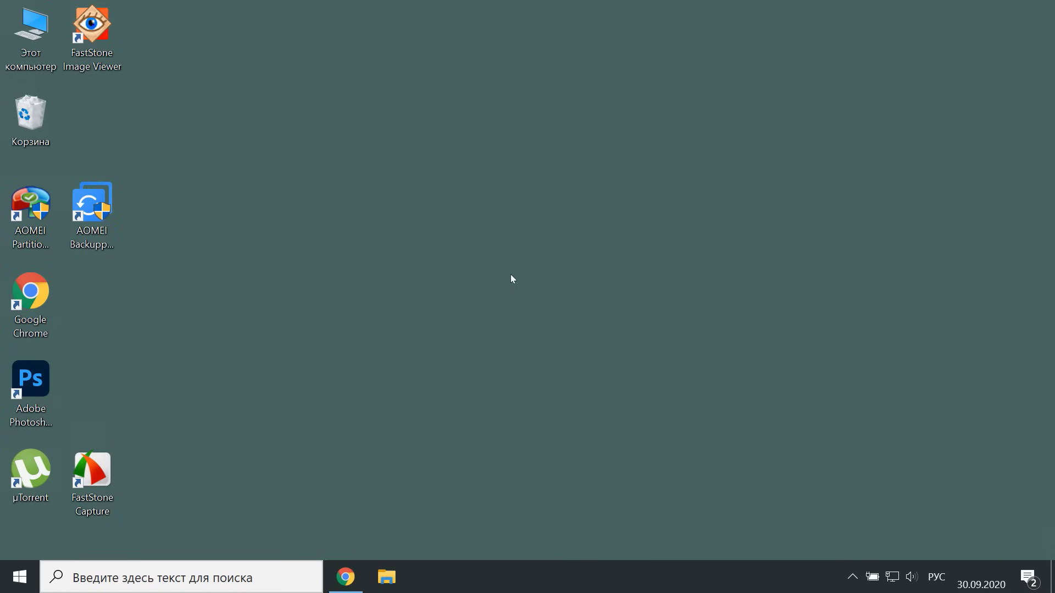
# Switch to Chrome and open the Microsoft Windows 10 download page linked in the YouTube video's description
pyautogui.click(345, 577)
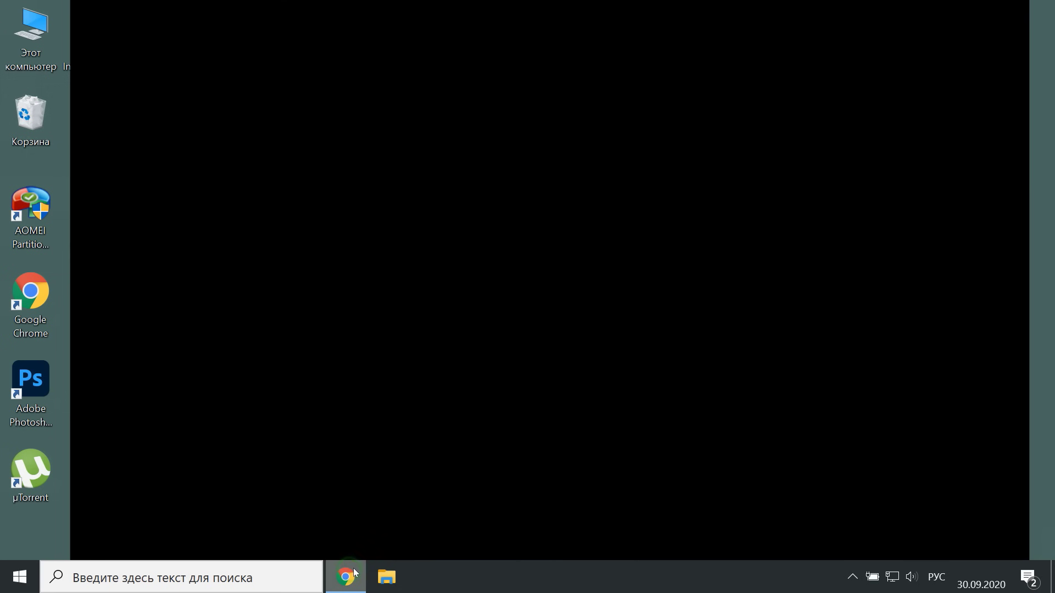
pyautogui.scroll(-5, 468, 478)
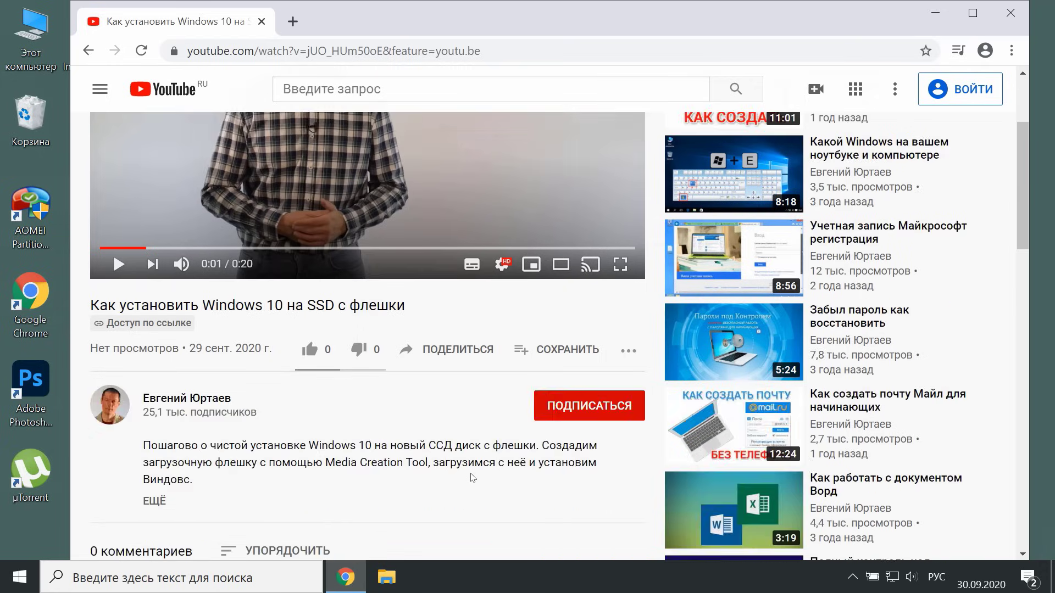
pyautogui.click(150, 421)
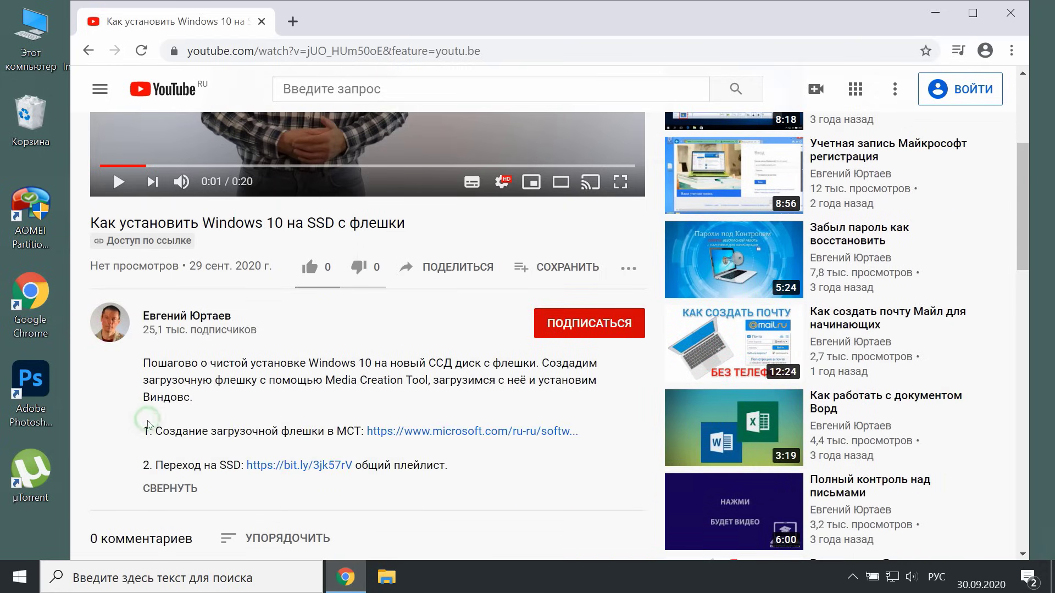
pyautogui.click(461, 434)
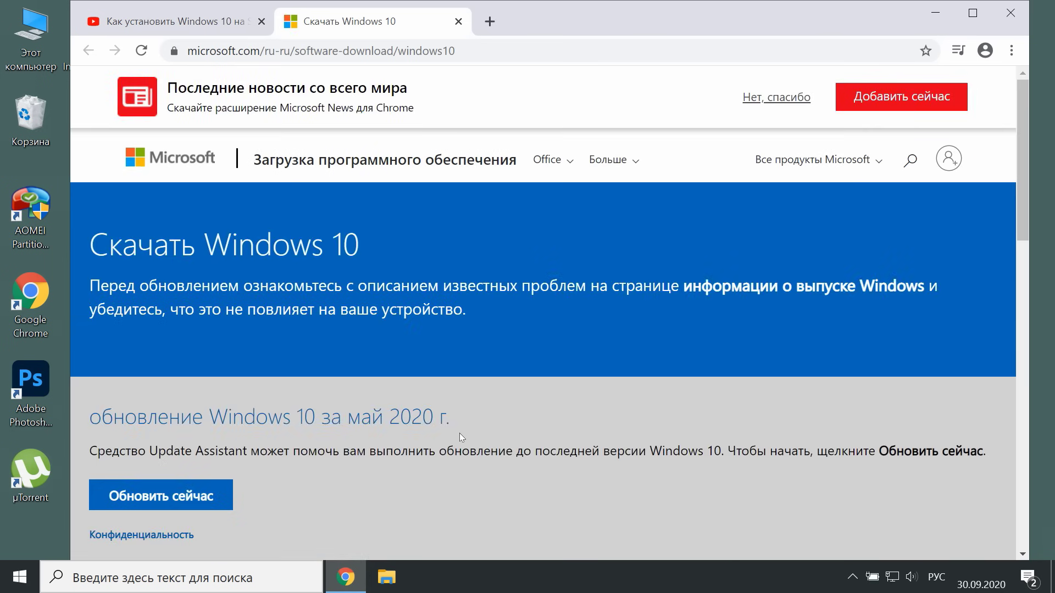
# Download the media creation tool from the Windows 10 page and minimize the browser
pyautogui.scroll(-2, 641, 377)
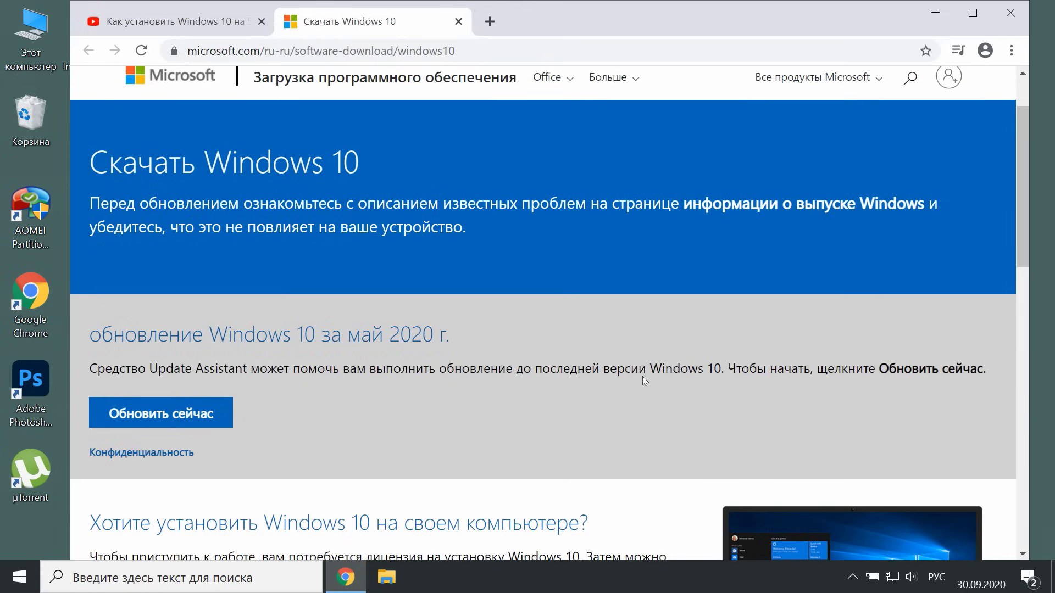
pyautogui.scroll(-3, 641, 378)
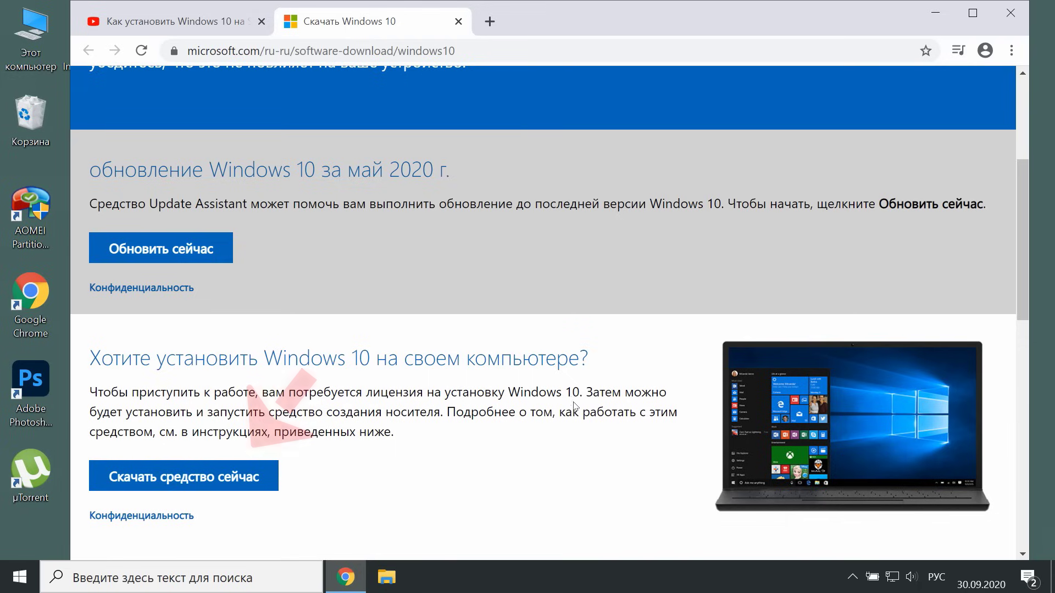
pyautogui.click(245, 463)
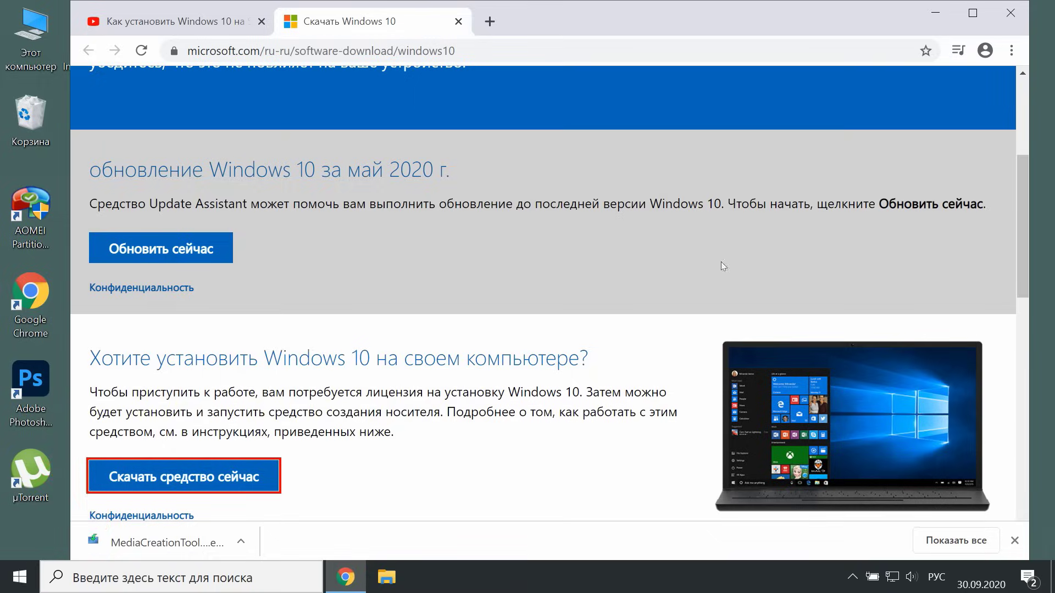
pyautogui.click(935, 13)
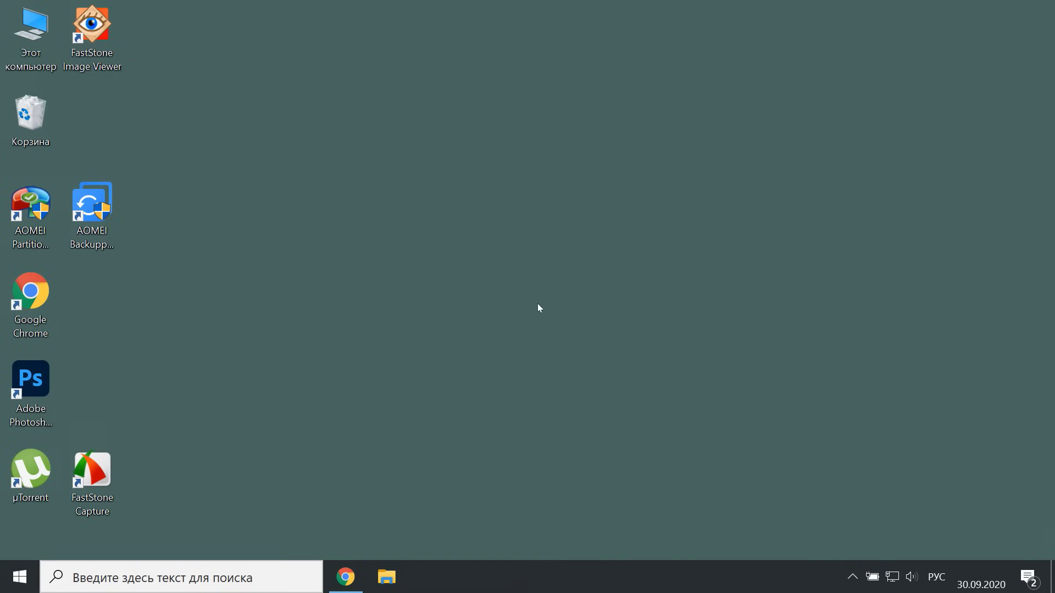
# Run MediaCreationTool2004 from the Downloads folder in File Explorer, allow it to make changes, and close the folder window
pyautogui.click(387, 577)
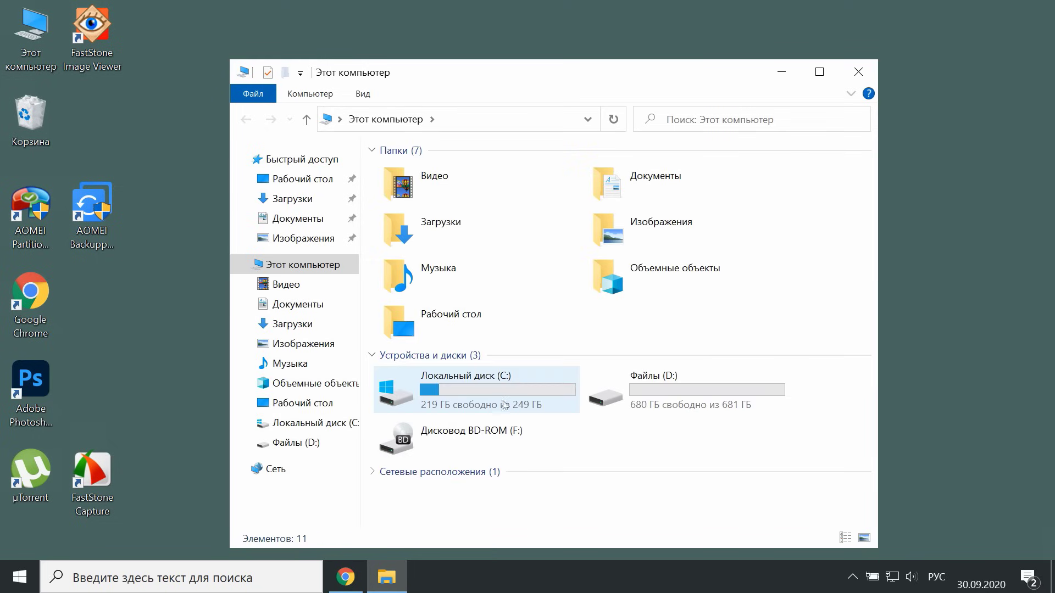
pyautogui.doubleClick(465, 235)
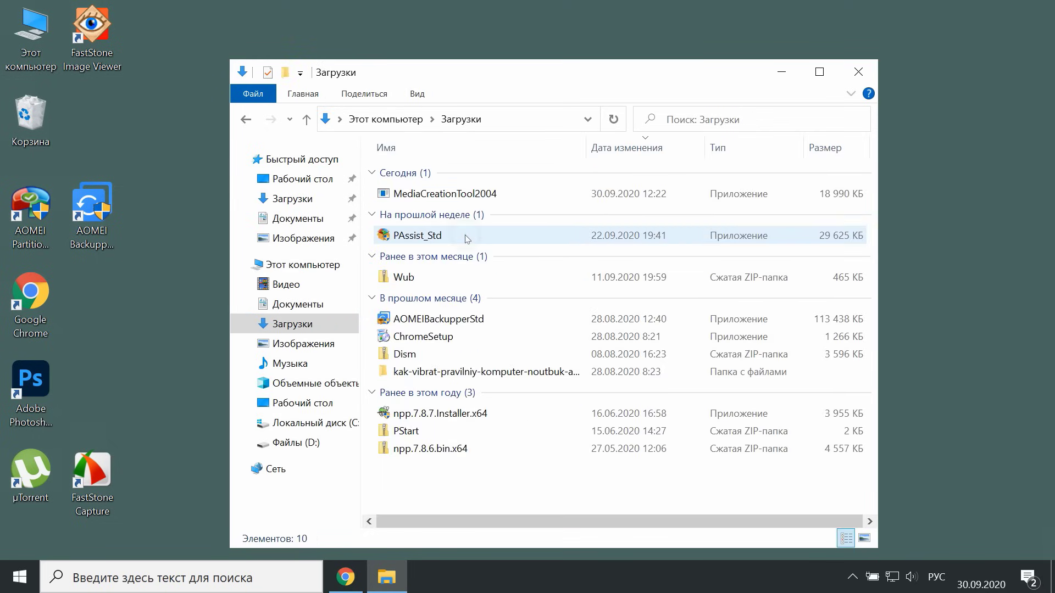
pyautogui.moveTo(509, 201)
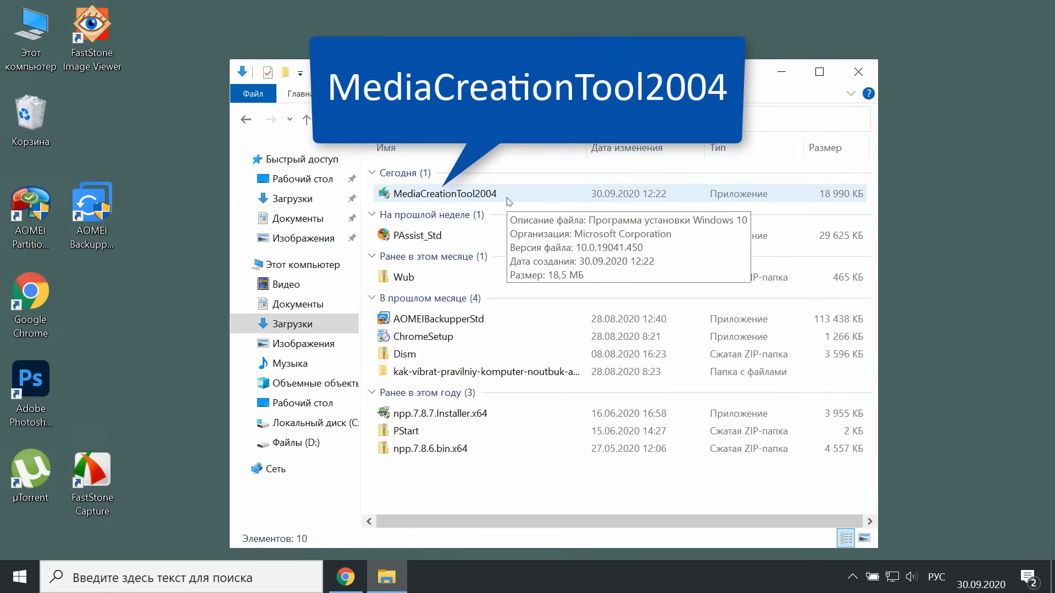
pyautogui.doubleClick(541, 193)
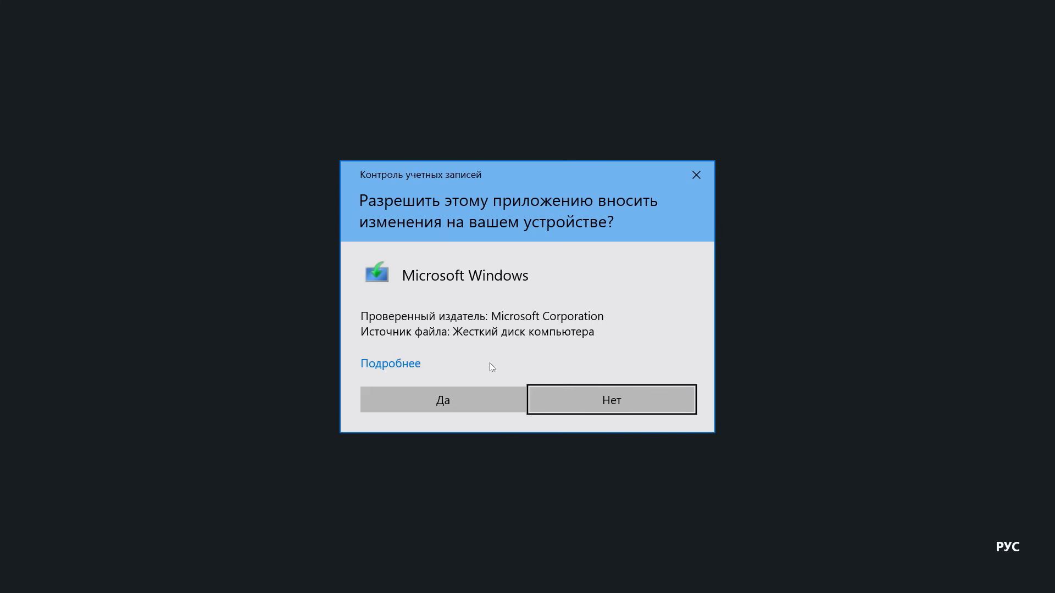
pyautogui.click(440, 395)
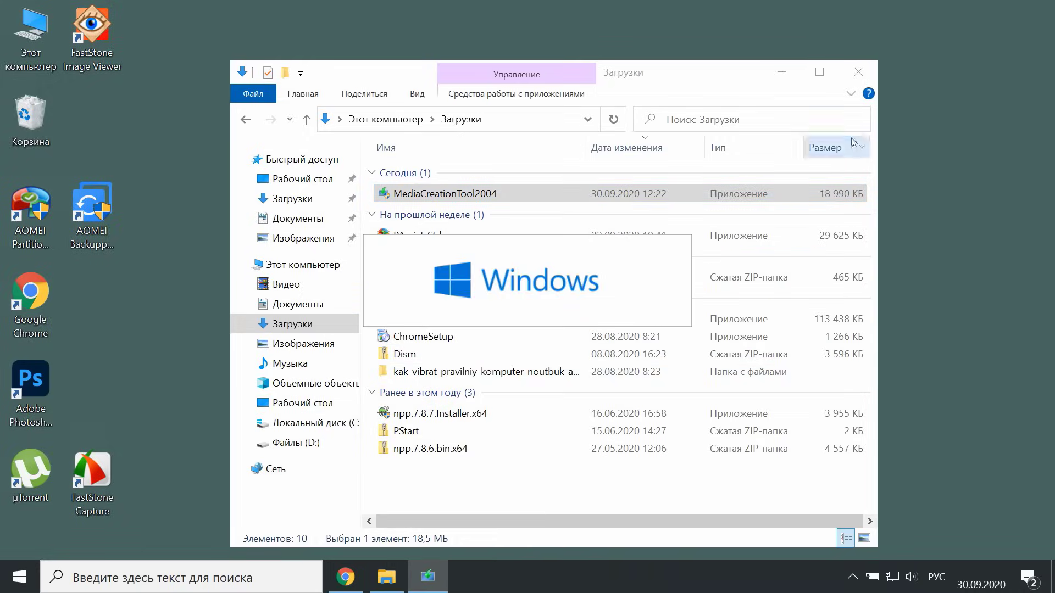
pyautogui.click(858, 72)
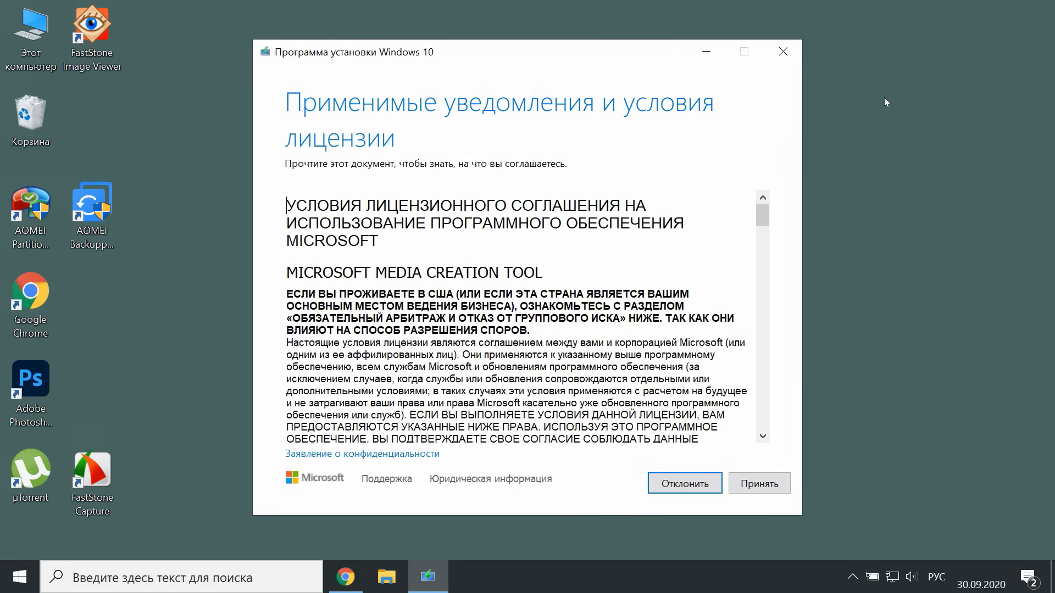
# Accept the licence terms and choose to create installation media ("Создать установочный носитель")
pyautogui.click(758, 482)
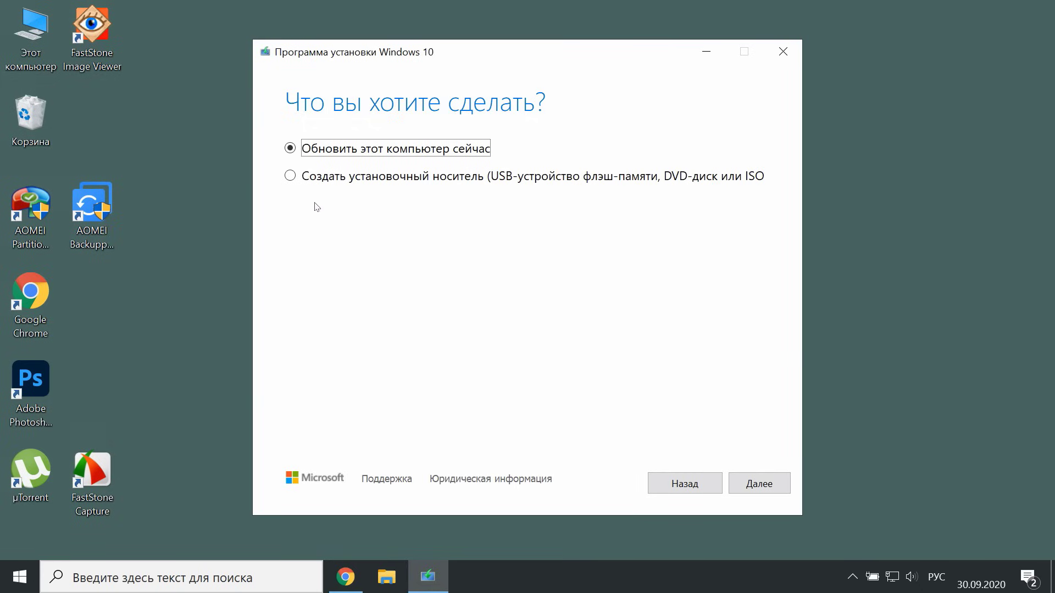
pyautogui.click(289, 176)
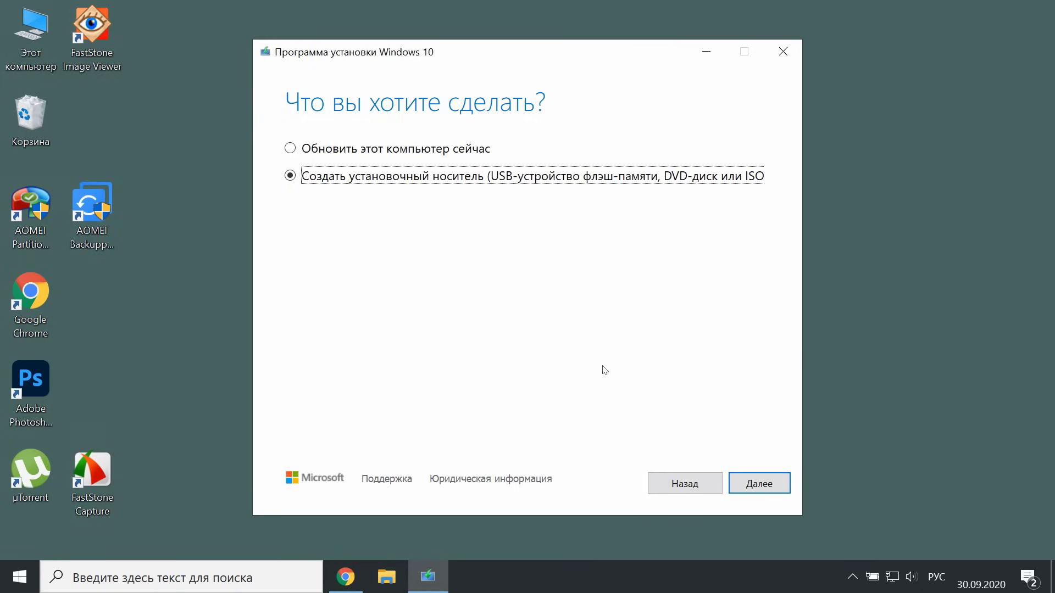
pyautogui.click(760, 485)
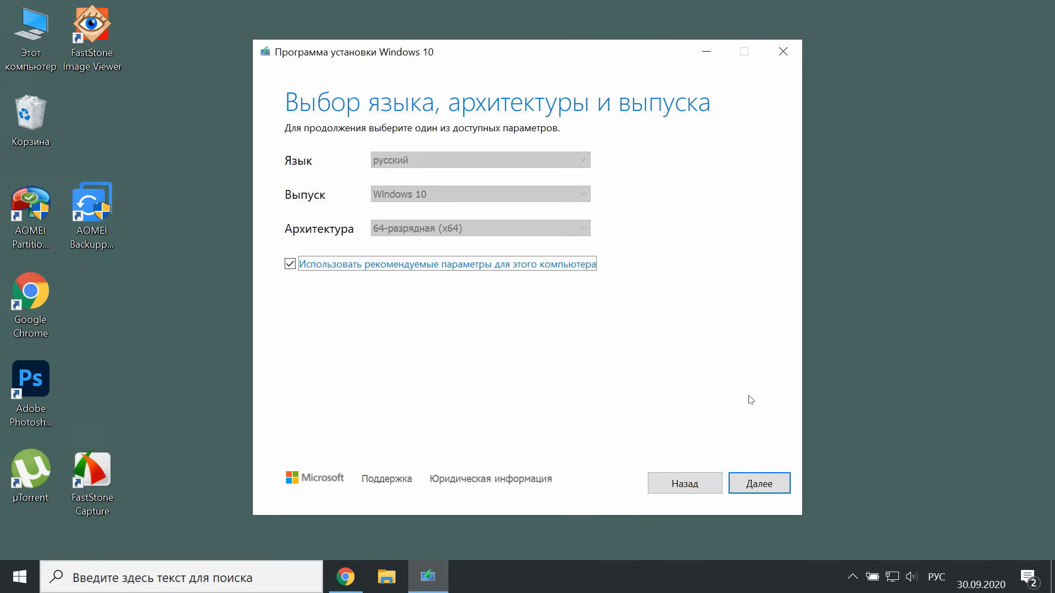
# Turn off the recommended settings for this computer and review the available architecture options
pyautogui.click(289, 264)
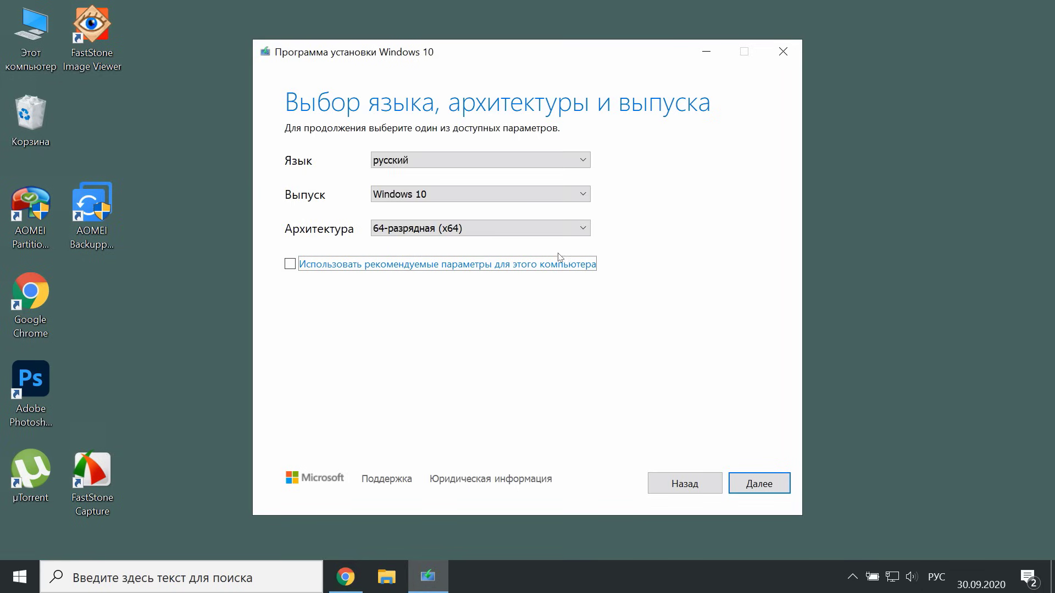
pyautogui.click(582, 228)
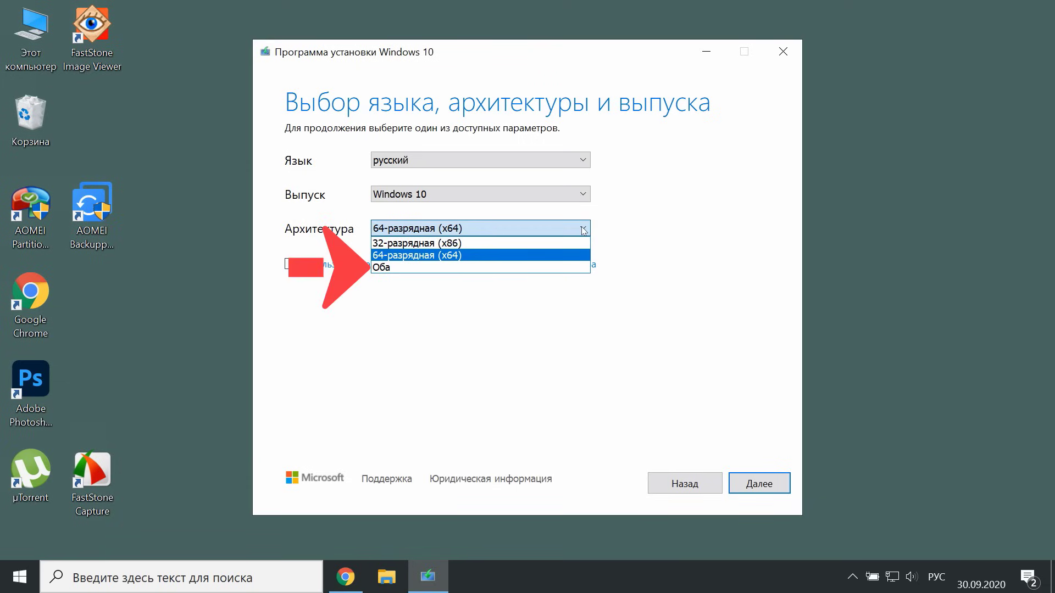
pyautogui.click(646, 233)
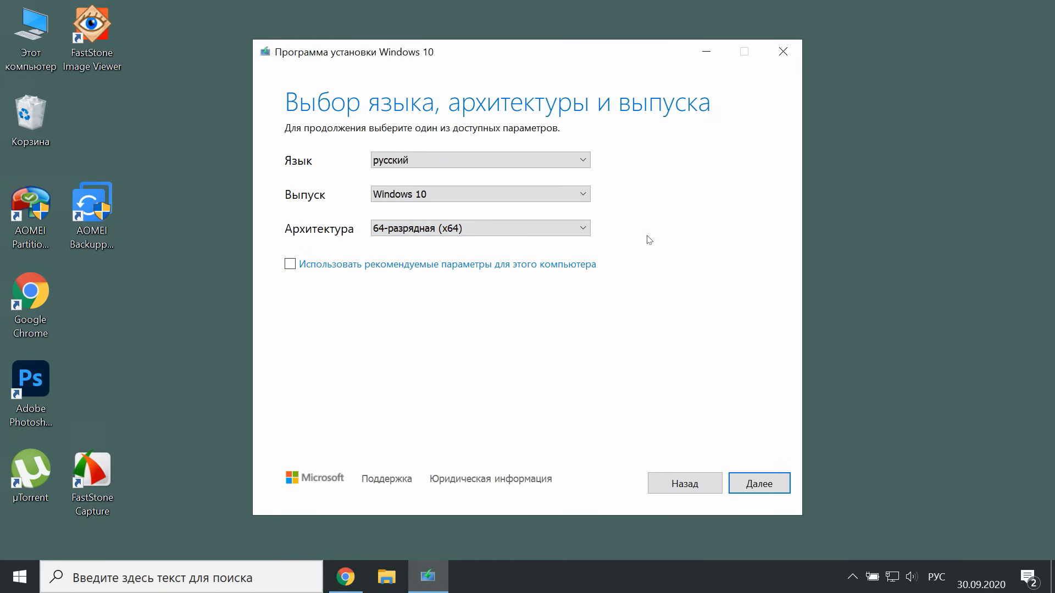
# Check the computer's system type in the properties of "Этот компьютер" in File Explorer, and close both windows
pyautogui.click(387, 581)
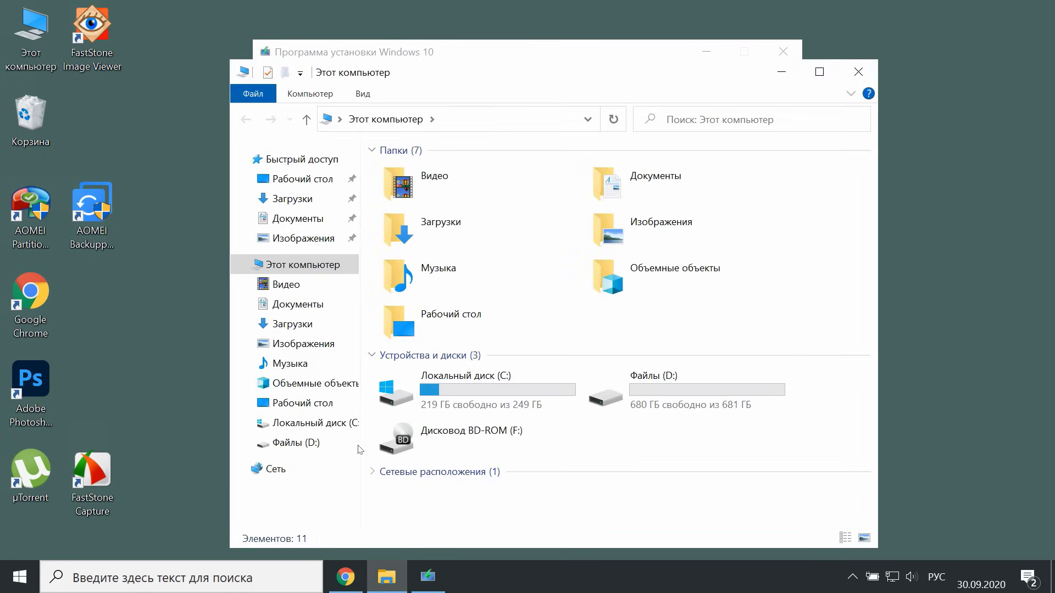
pyautogui.rightClick(314, 262)
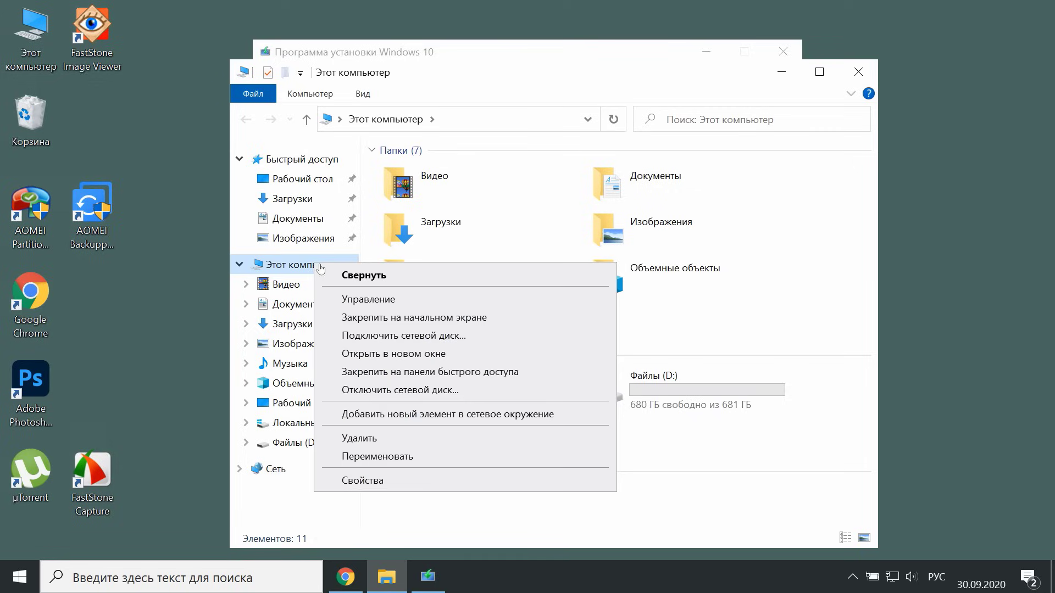
pyautogui.click(394, 487)
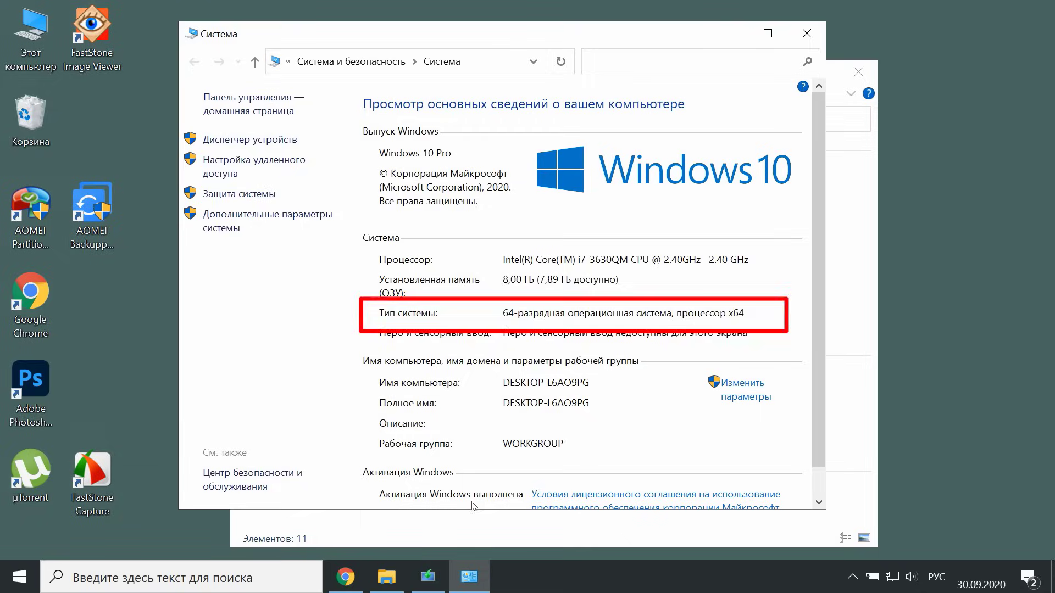
pyautogui.click(816, 32)
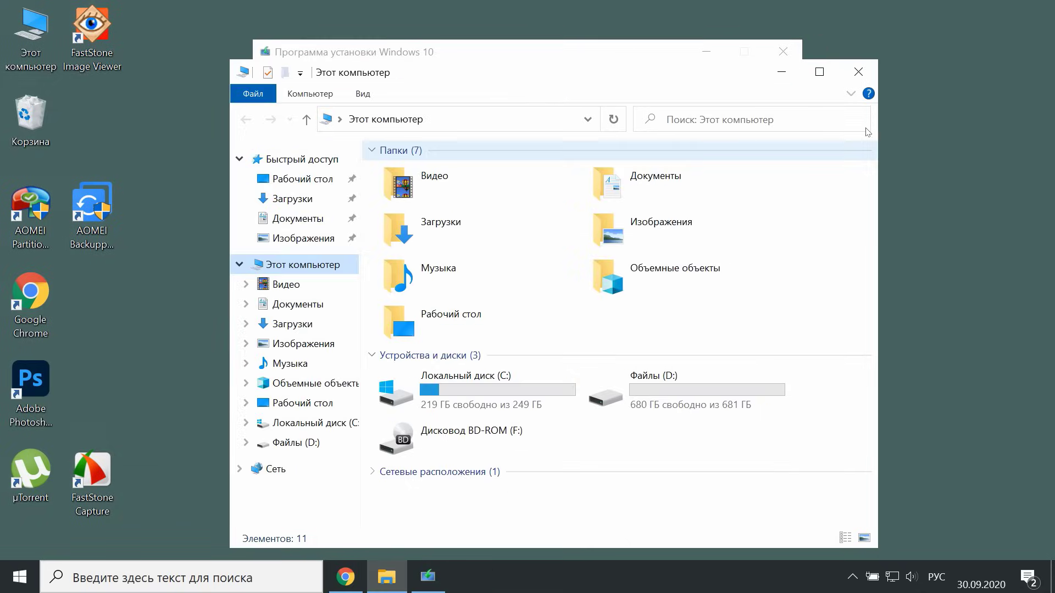
pyautogui.click(860, 70)
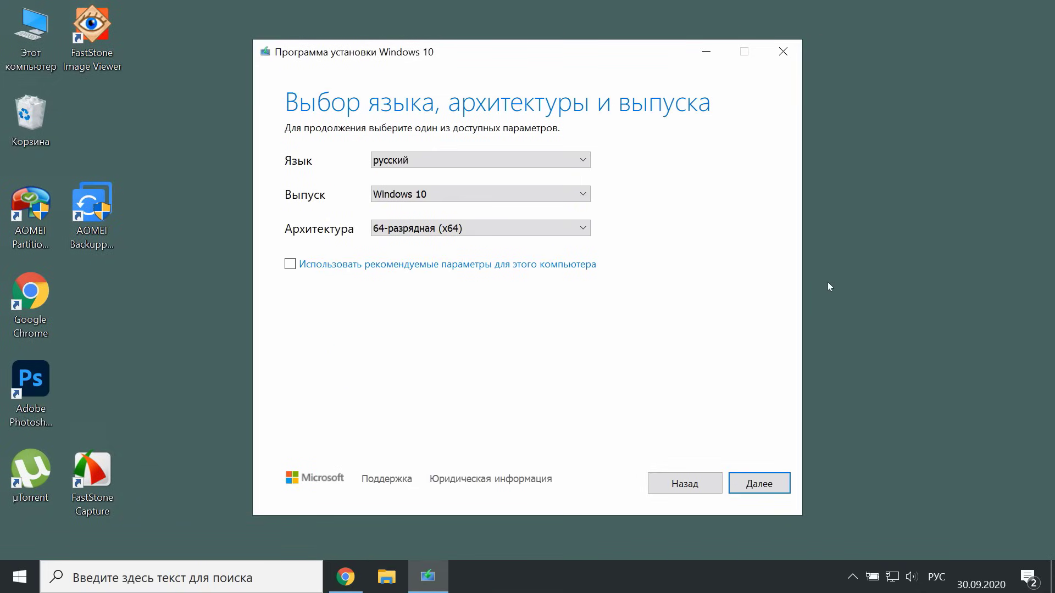
# Review the list of available languages and turn the recommended settings for this computer back on
pyautogui.click(567, 165)
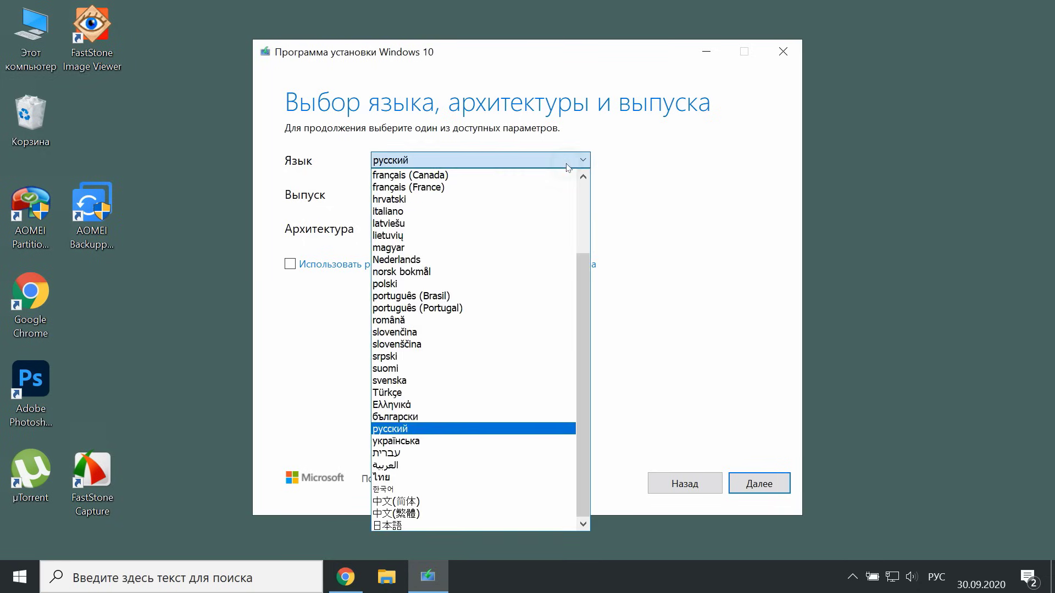
pyautogui.click(567, 165)
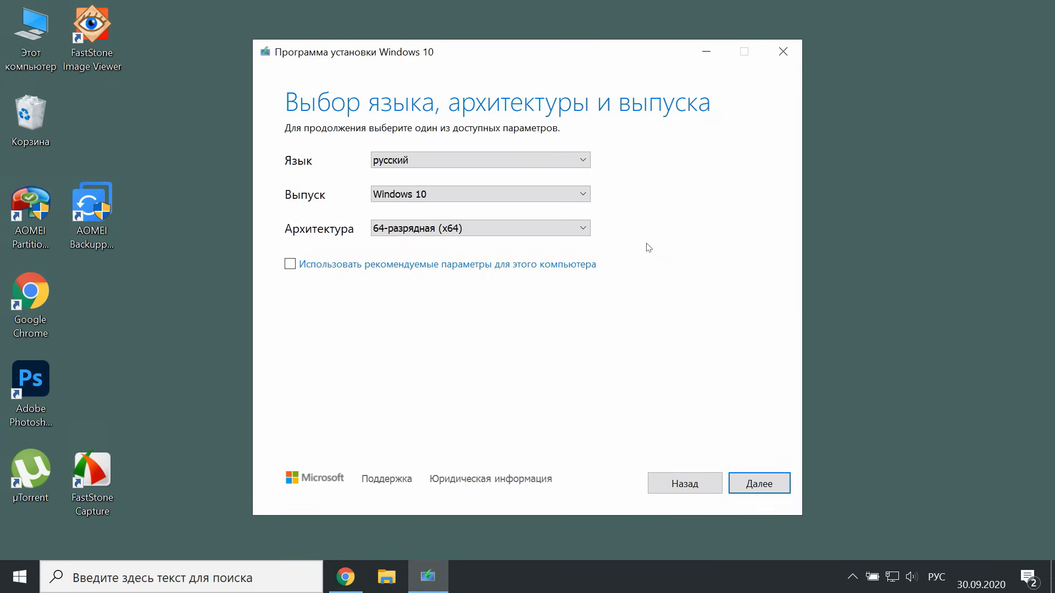
pyautogui.click(290, 264)
# Accept the language, edition and architecture settings and choose a USB flash drive ("USB-устройство флэш-памяти") as the installation media
pyautogui.click(743, 482)
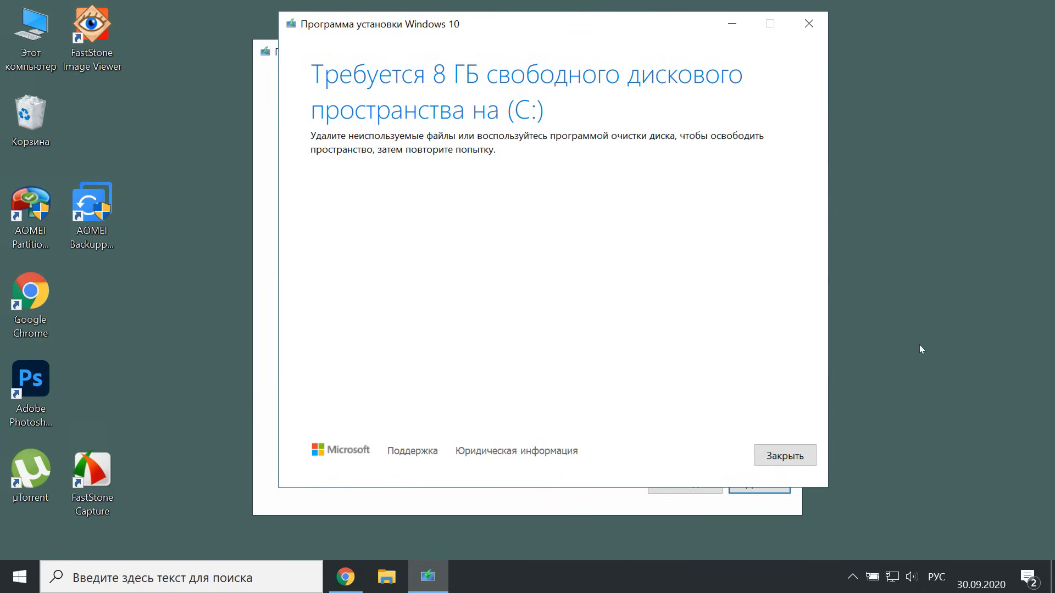
pyautogui.press('Return')
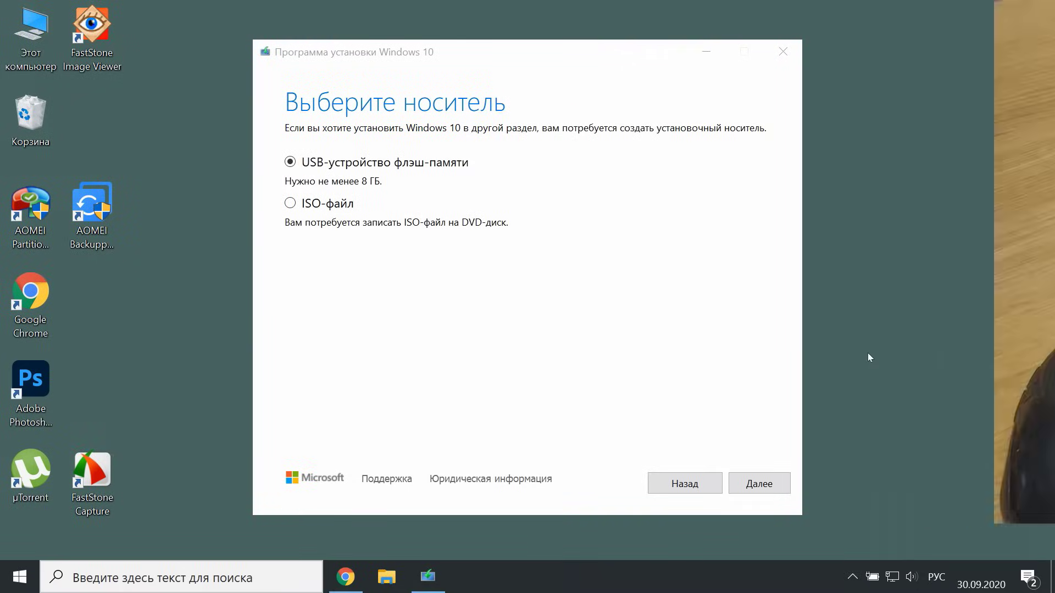
pyautogui.press('Return')
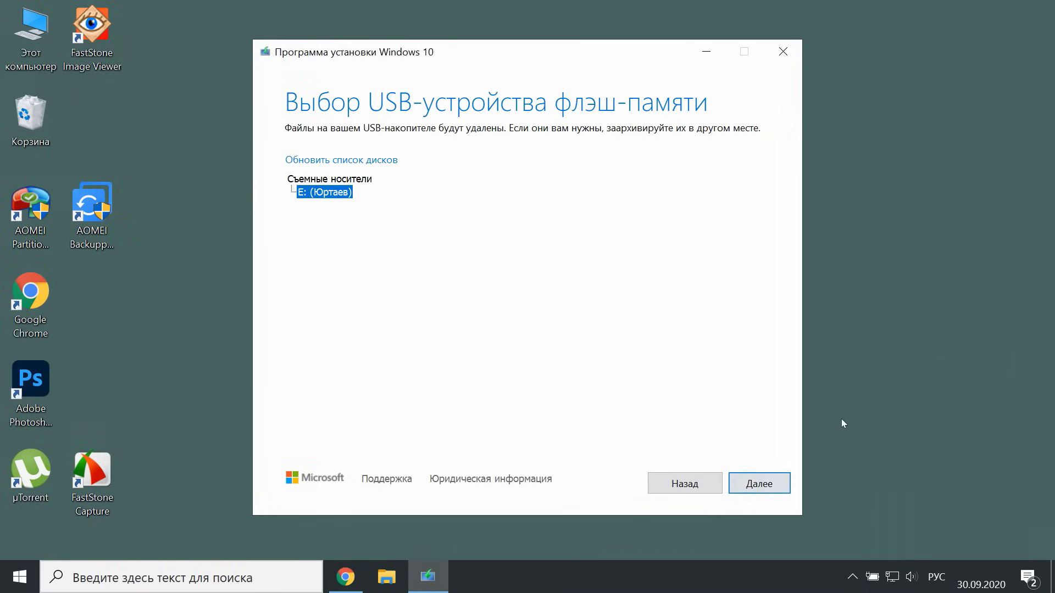
# Identify the flash drive E: among the drives in File Explorer and close the window
pyautogui.click(387, 577)
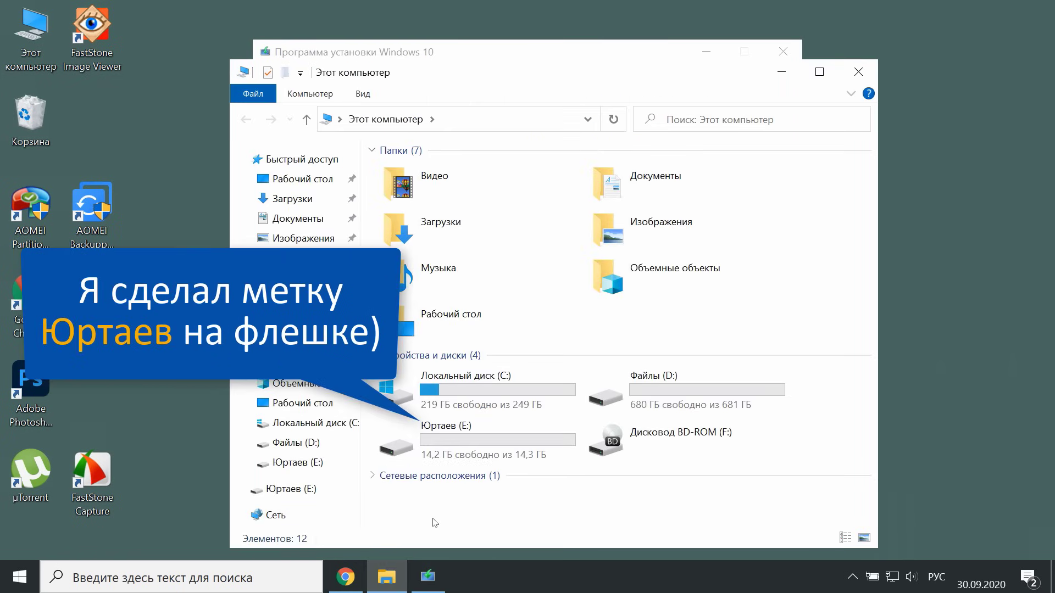
pyautogui.click(484, 440)
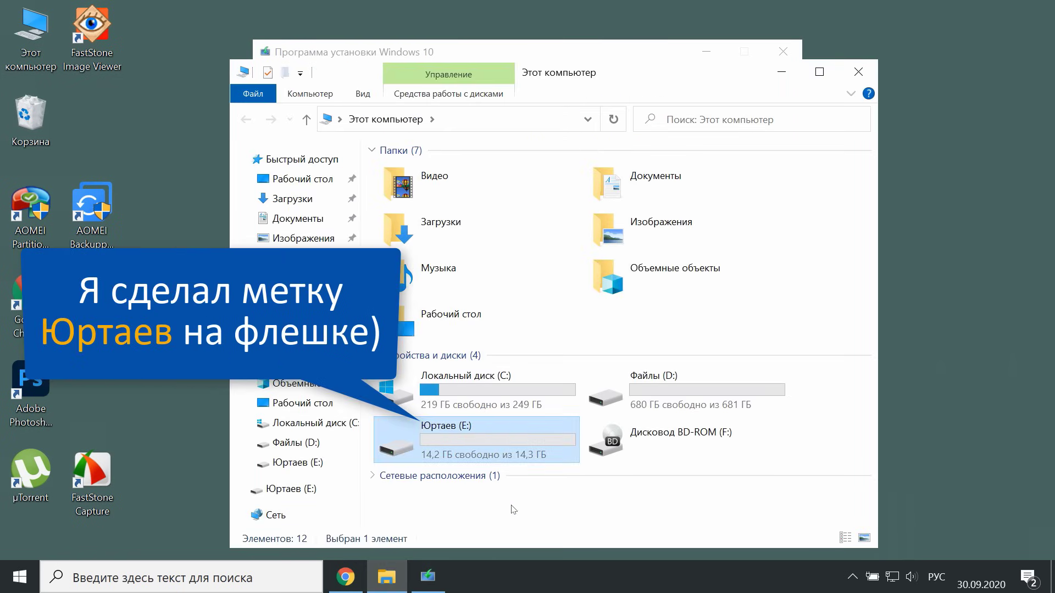
pyautogui.click(858, 73)
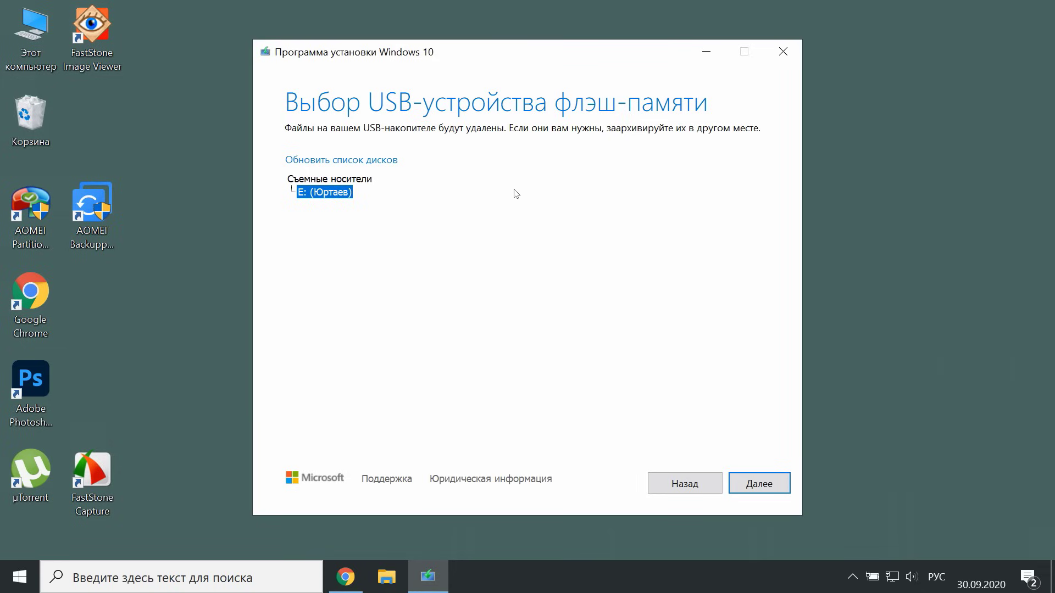
# Create the Windows 10 installation media on flash drive E: and finish the setup wizard
pyautogui.click(758, 487)
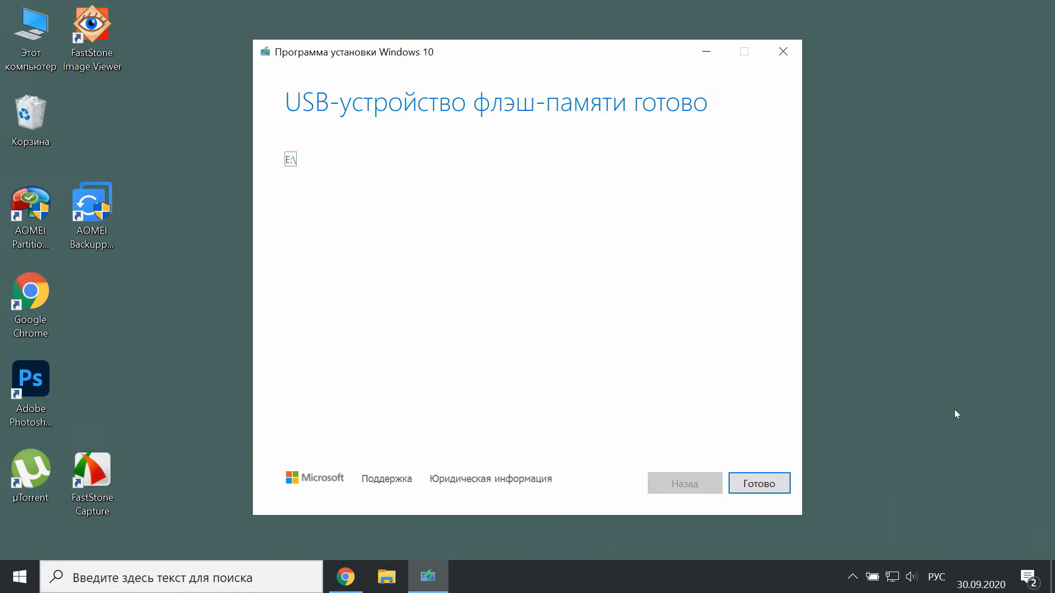
pyautogui.click(756, 485)
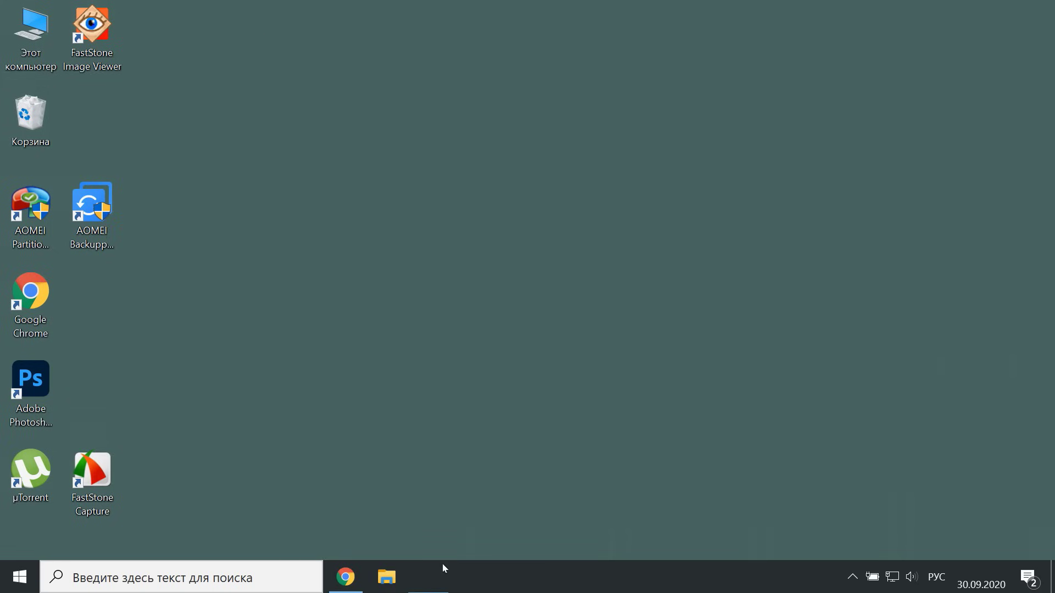
# Check the ESD-USB (E:) flash drive among the drives in File Explorer and close the window
pyautogui.click(388, 576)
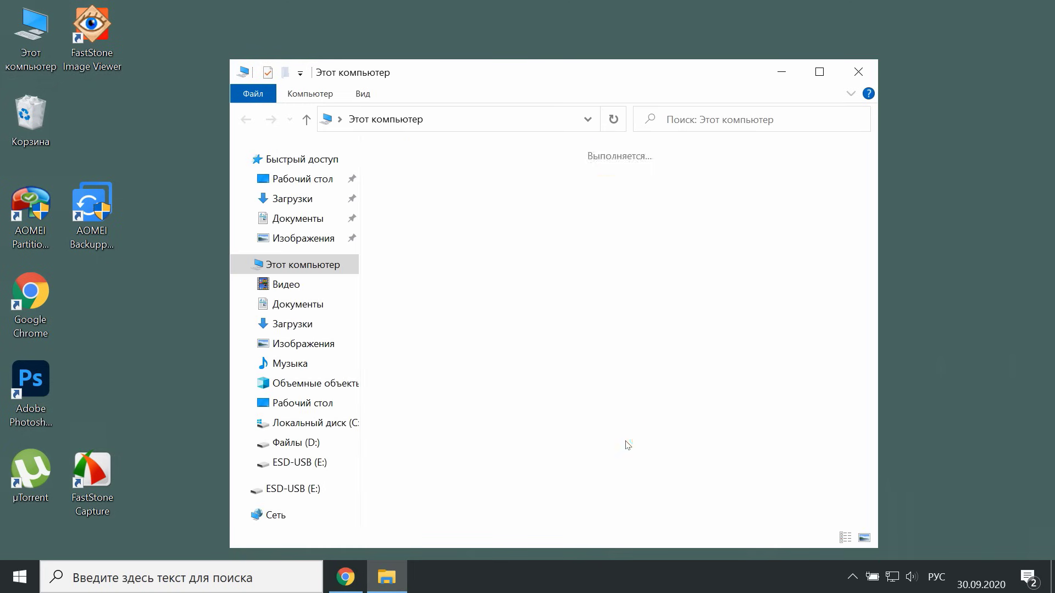
pyautogui.click(492, 445)
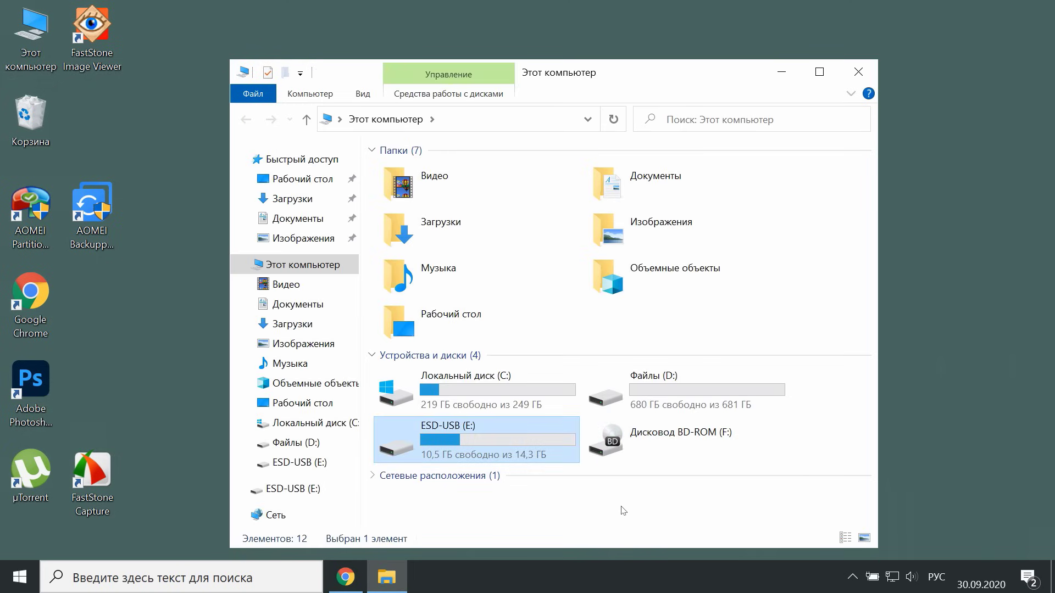
pyautogui.click(858, 71)
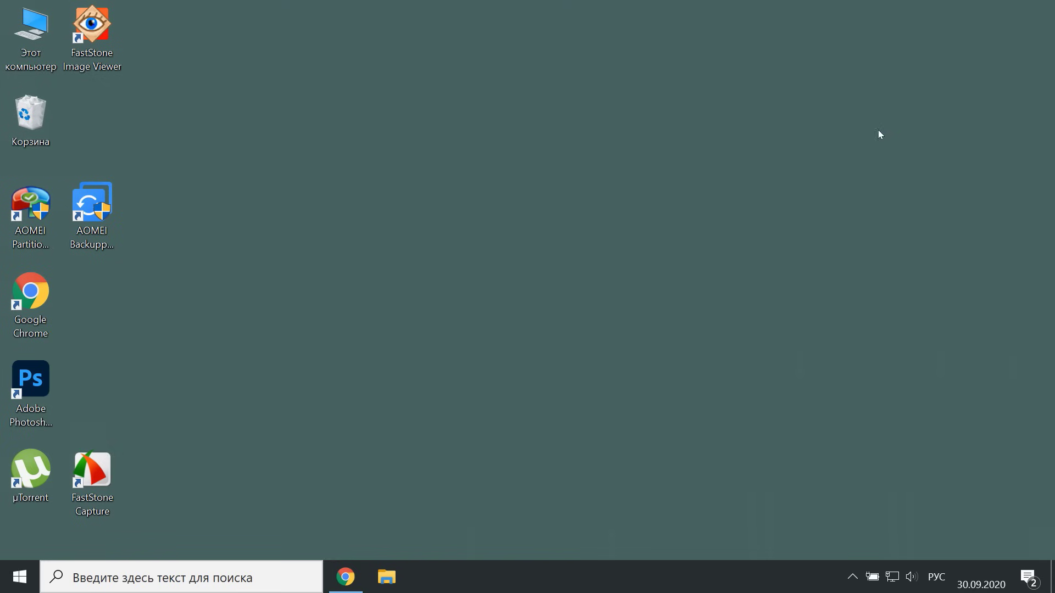
# Shut down the computer ("Завершение работы")
pyautogui.click(20, 576)
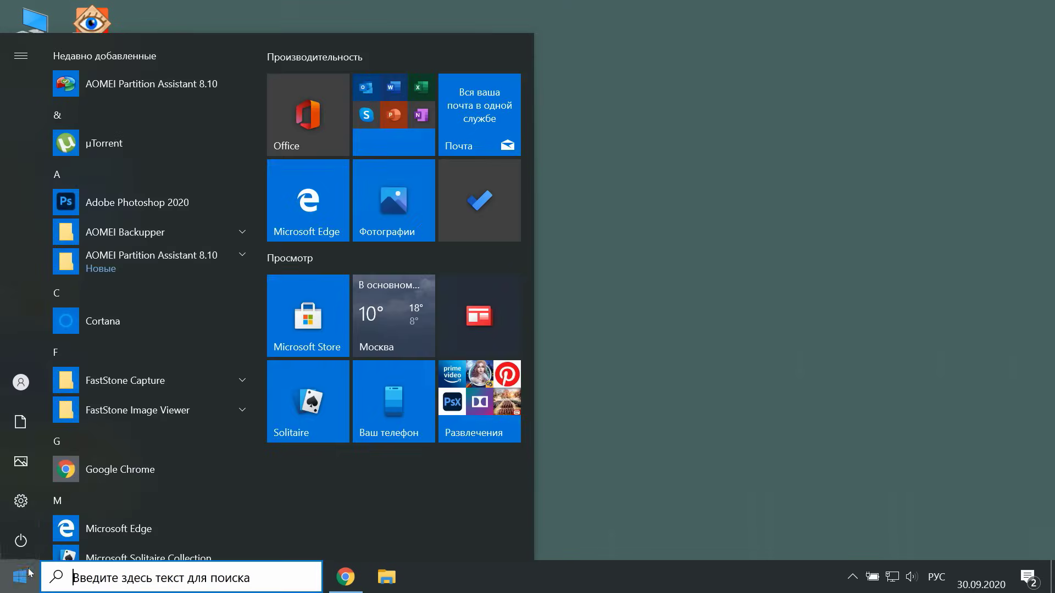
pyautogui.click(22, 539)
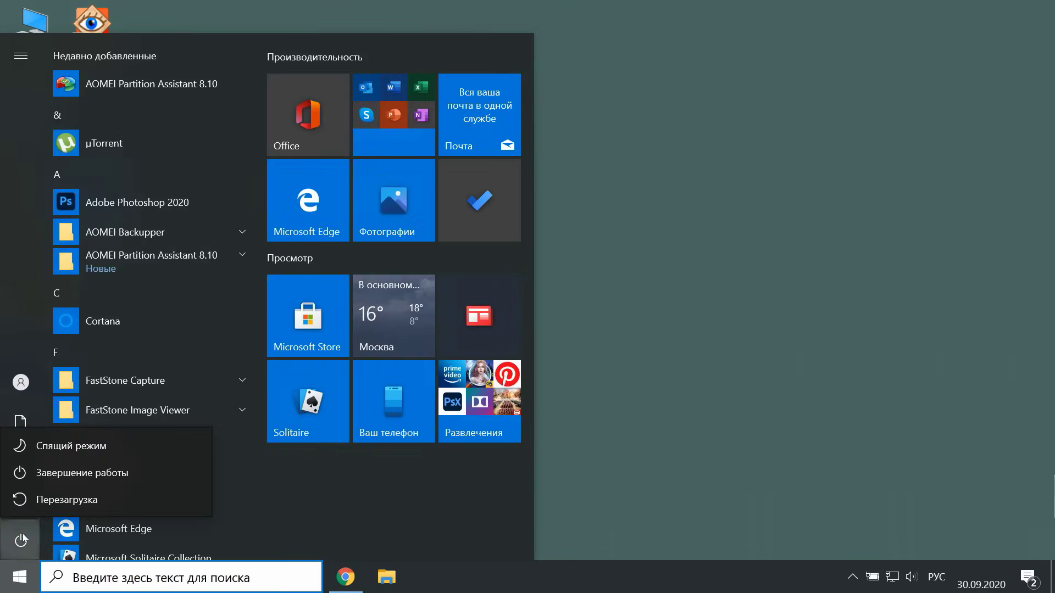
pyautogui.click(61, 474)
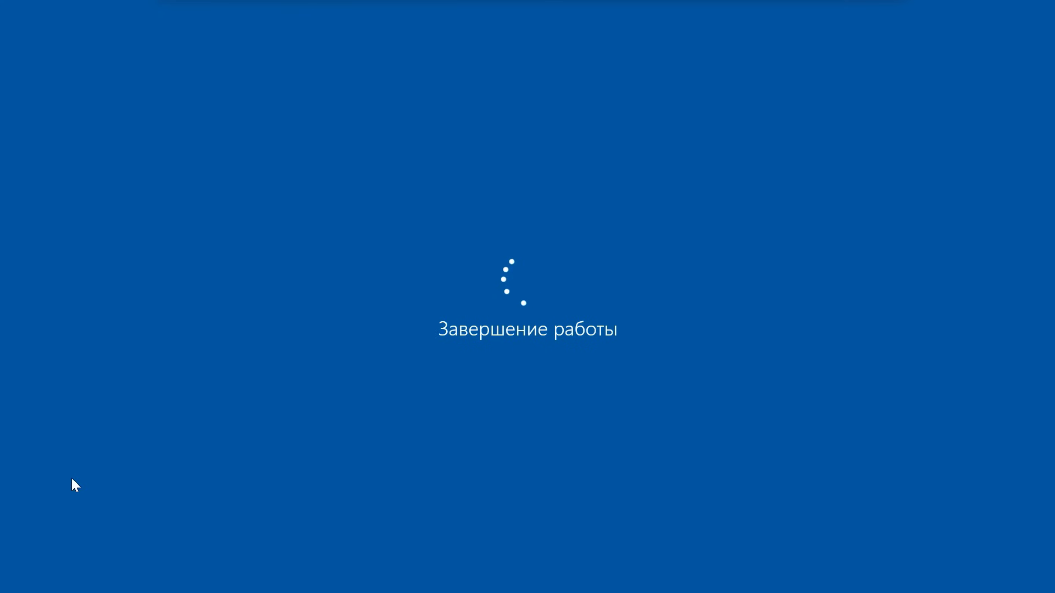
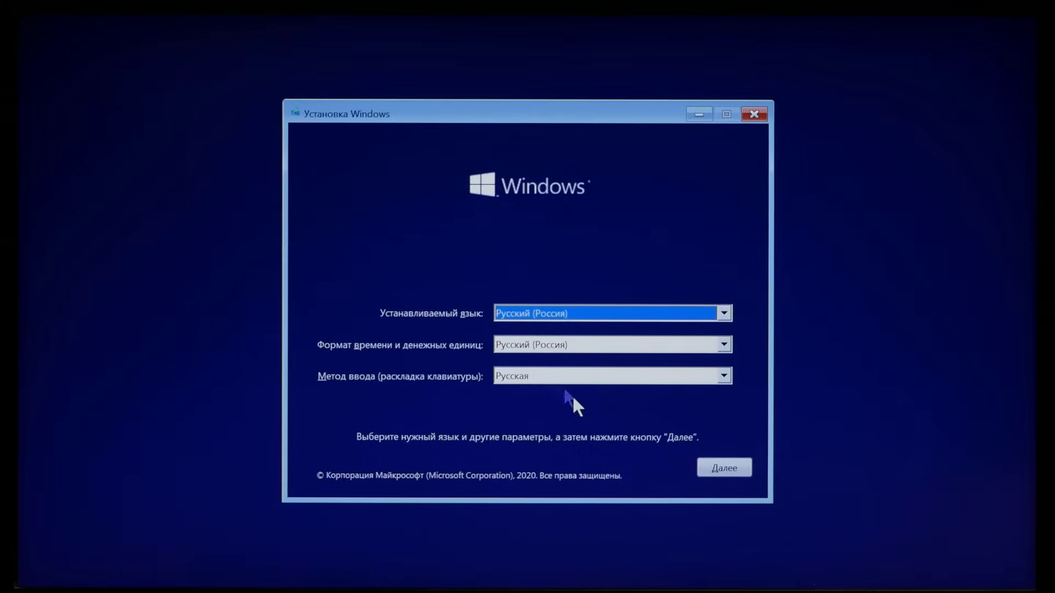
# Start the Windows installation with the Russian language and keyboard settings and accept the licence terms
pyautogui.click(723, 468)
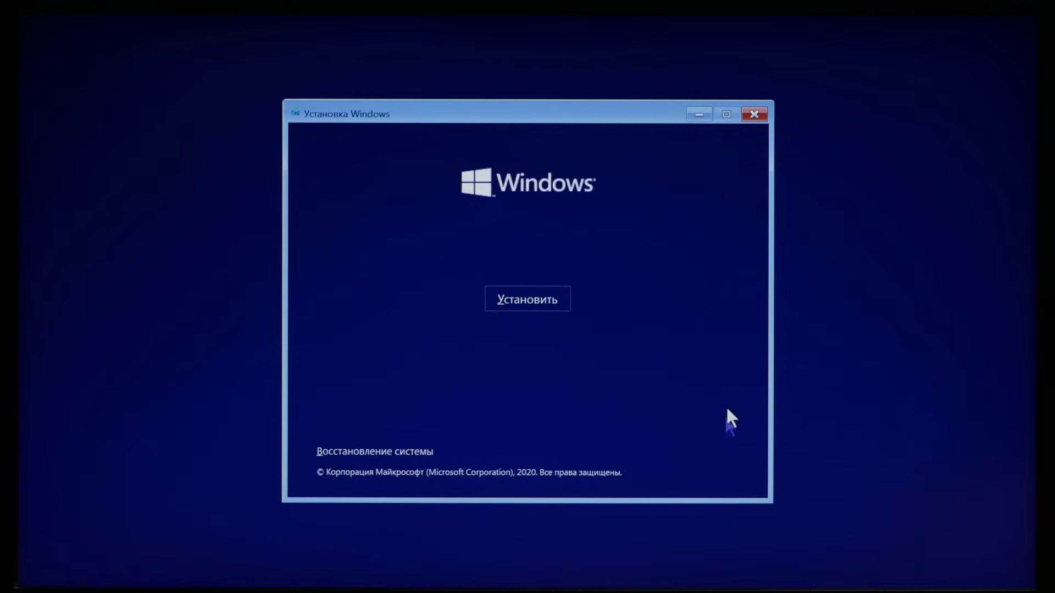
pyautogui.click(538, 307)
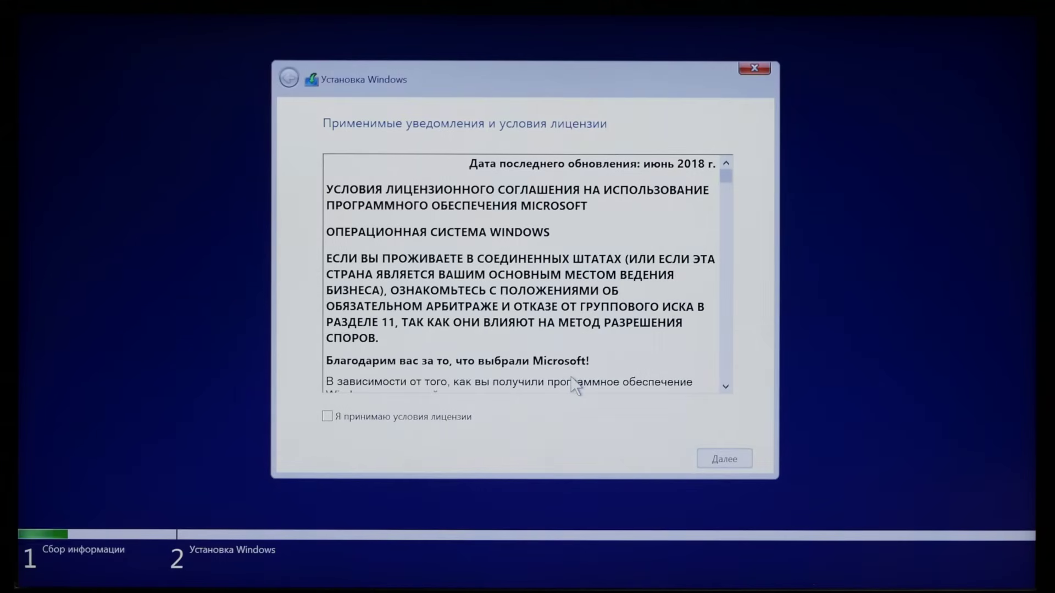
pyautogui.click(326, 415)
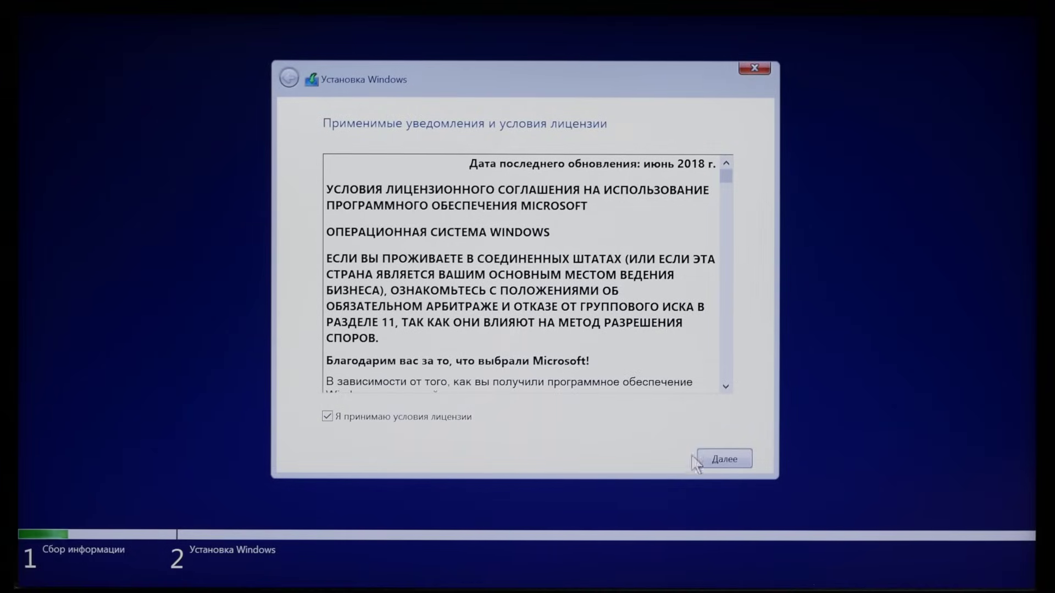
pyautogui.click(719, 458)
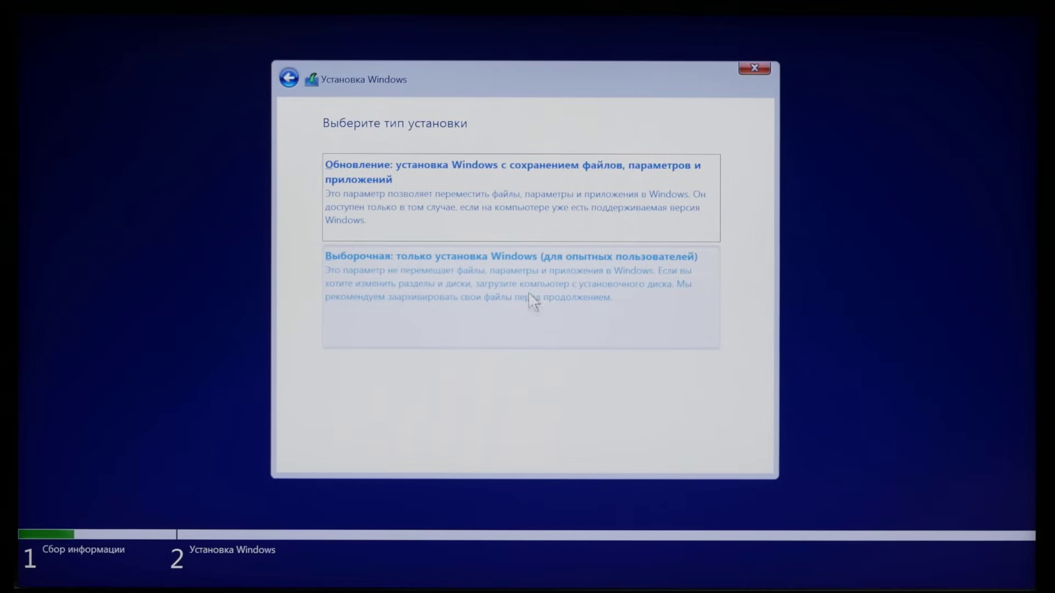
# Choose the custom installation ("Выборочная") and install Windows on the unallocated space of disk 0
pyautogui.click(517, 280)
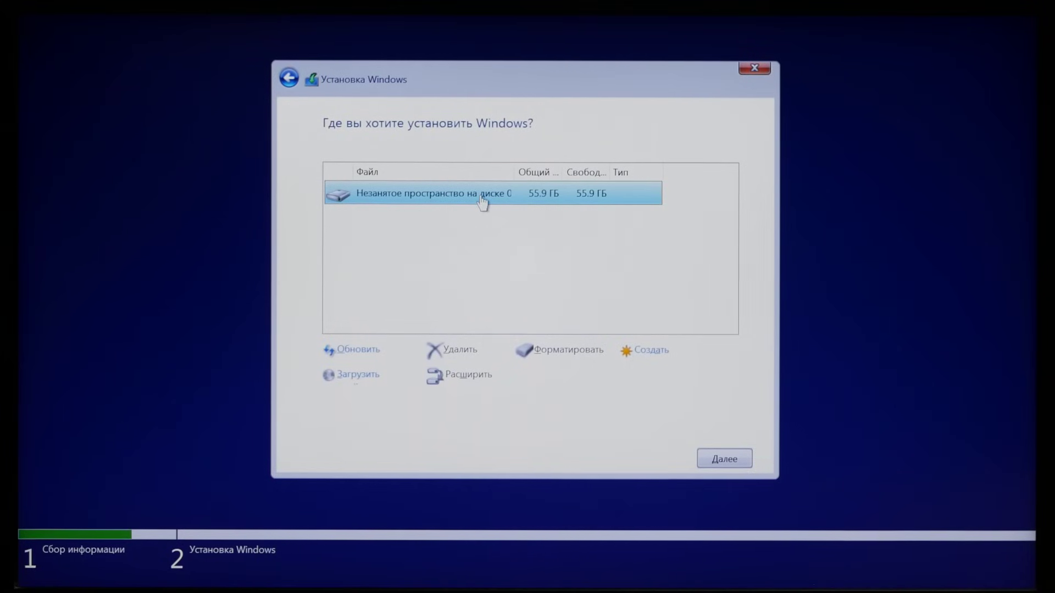
pyautogui.click(721, 458)
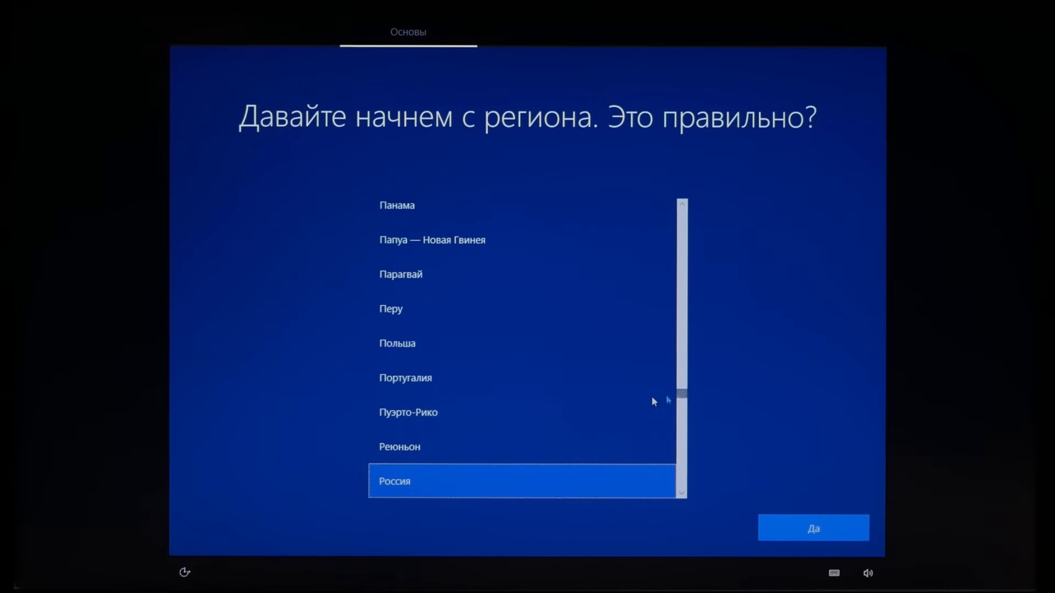
# Confirm Россия as the region and Русская as the keyboard layout, and skip adding a second layout
pyautogui.scroll(3, 613, 410)
pyautogui.scroll(3, 613, 407)
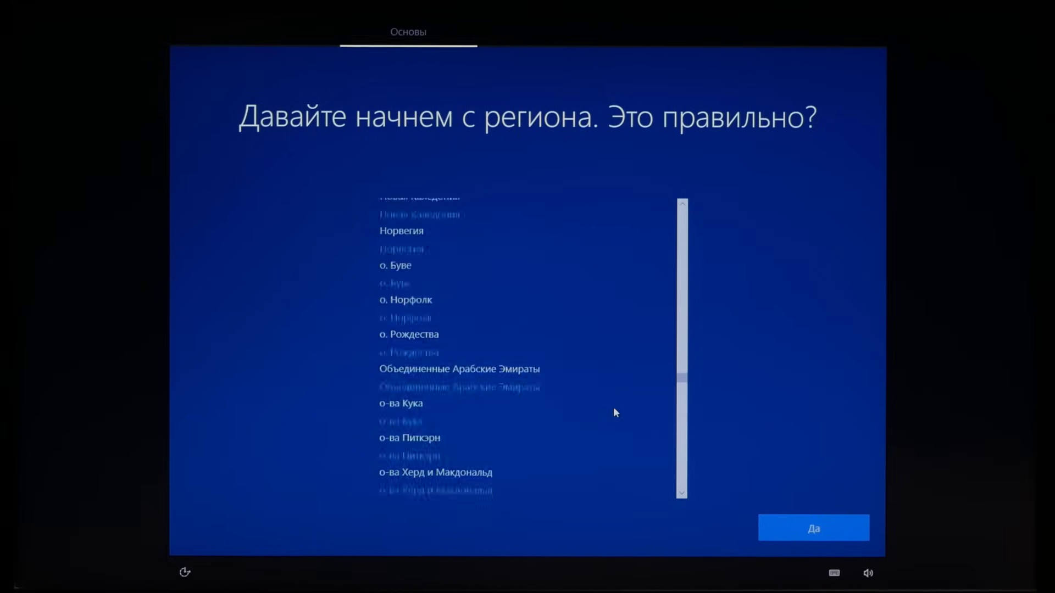
pyautogui.scroll(-8, 613, 406)
pyautogui.scroll(-1, 614, 413)
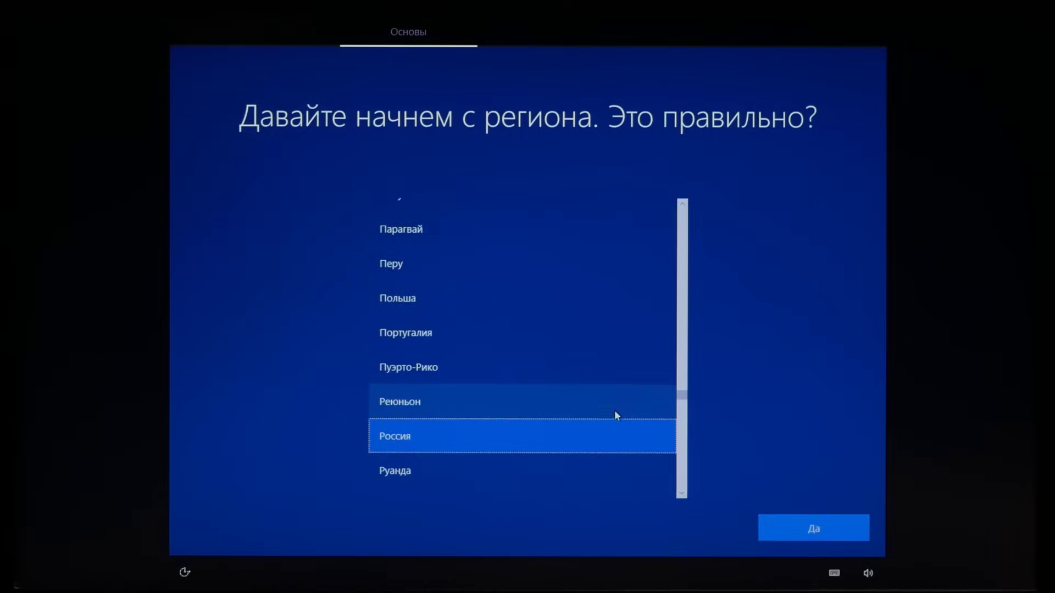
pyautogui.click(820, 531)
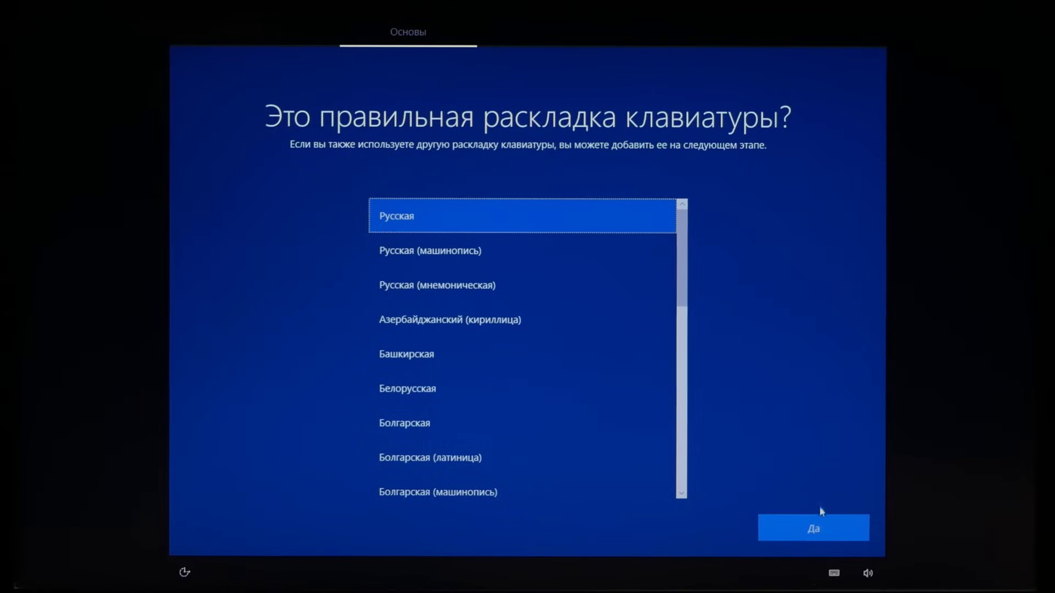
pyautogui.click(812, 529)
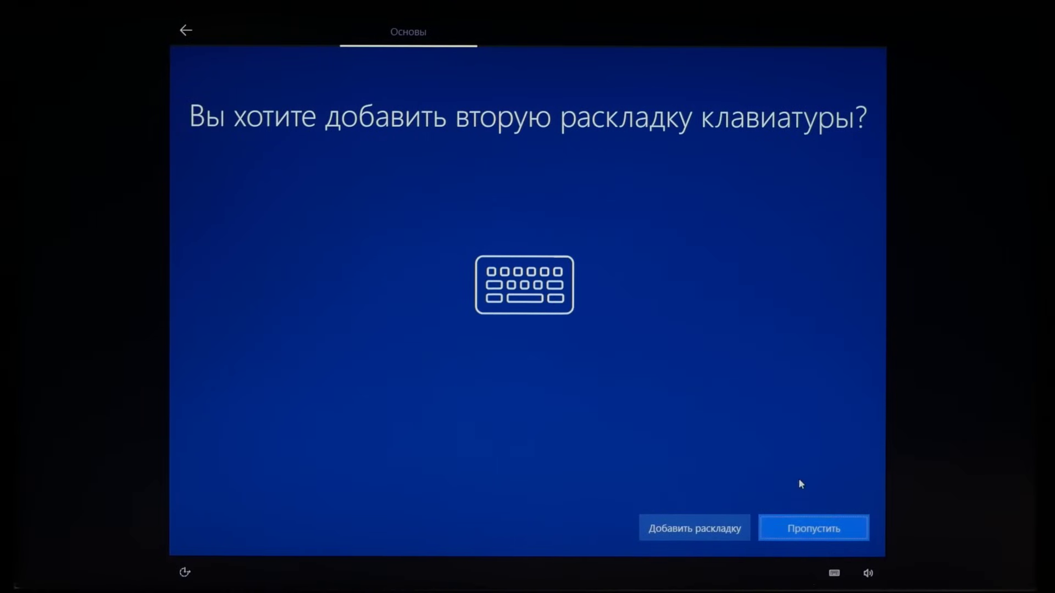
pyautogui.click(803, 523)
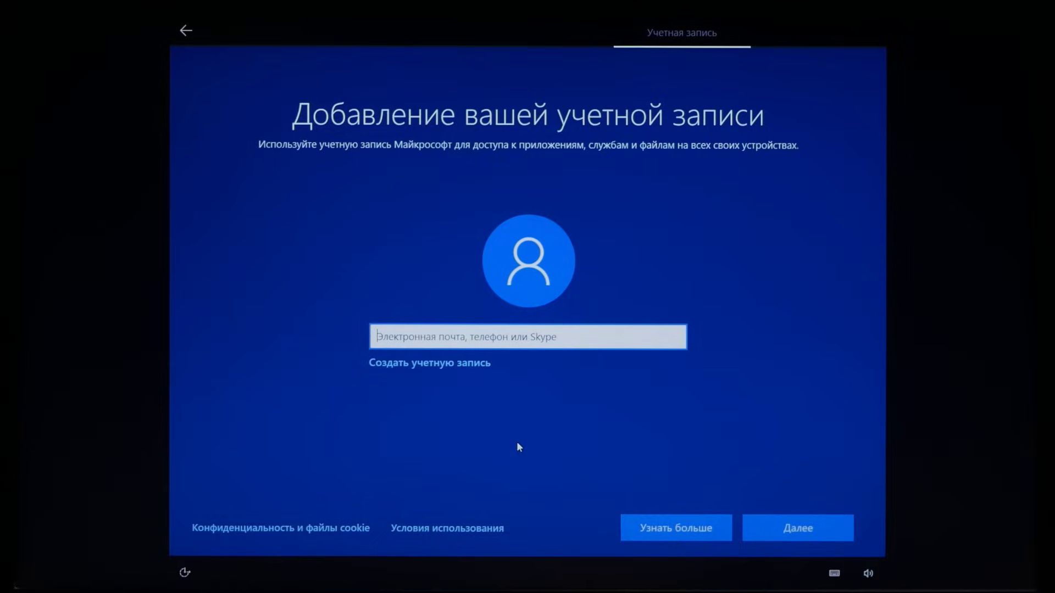
# Go back from the Microsoft account sign-in and create a local account with the user's name and no password
pyautogui.click(187, 39)
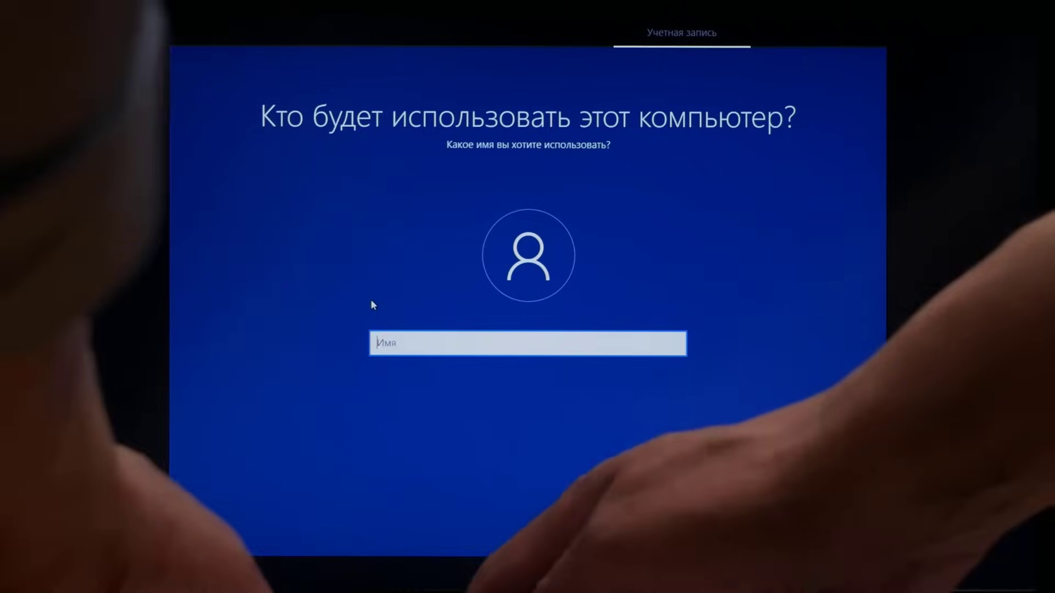
pyautogui.write('urtaev')
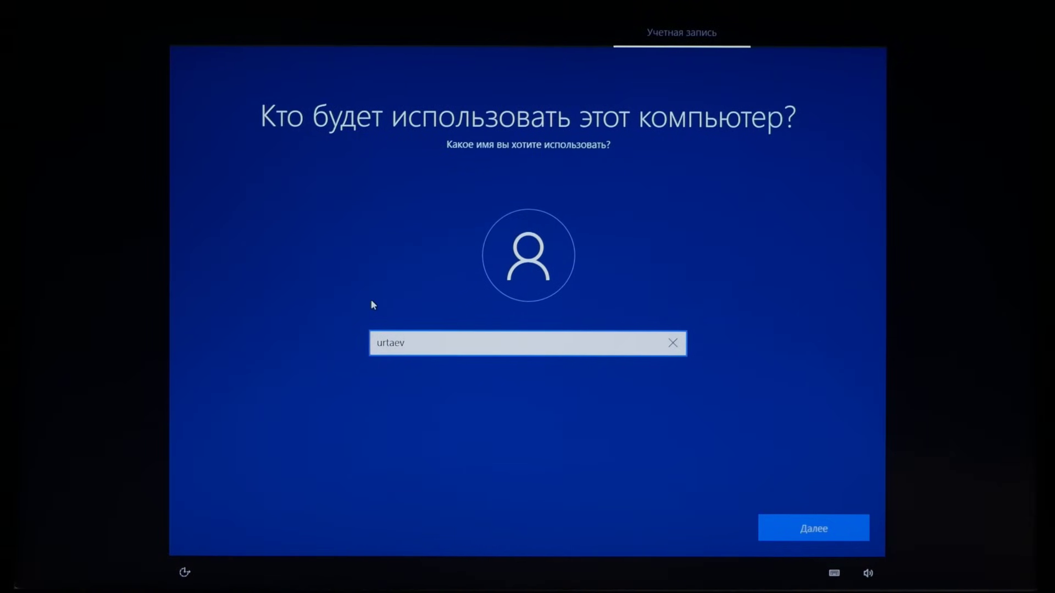
pyautogui.click(806, 529)
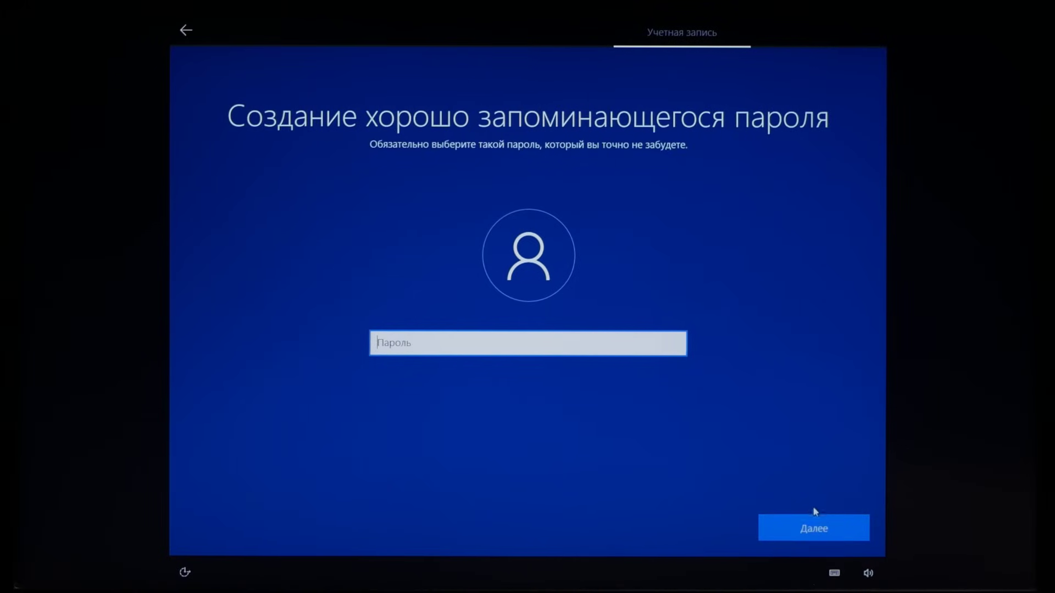
pyautogui.click(807, 529)
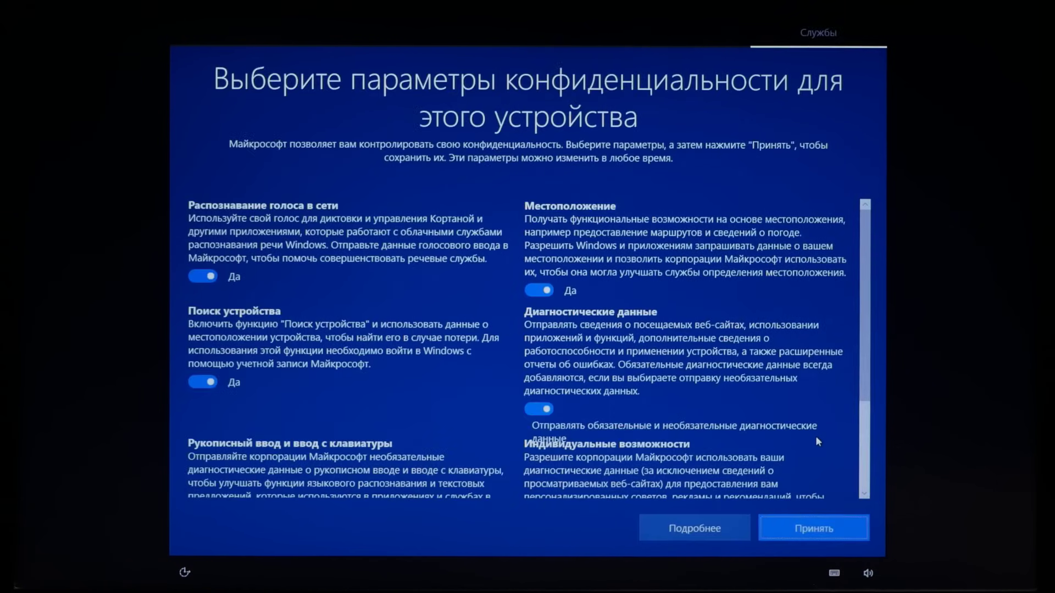
# Turn off all privacy options, limit diagnostics to the required data, and accept the settings
pyautogui.click(538, 290)
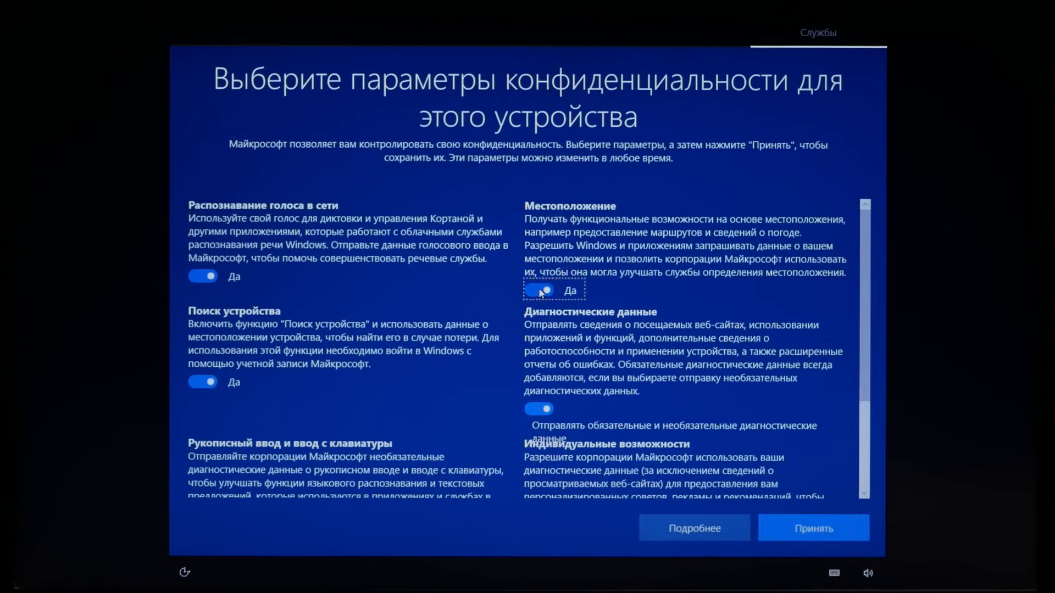
pyautogui.click(202, 276)
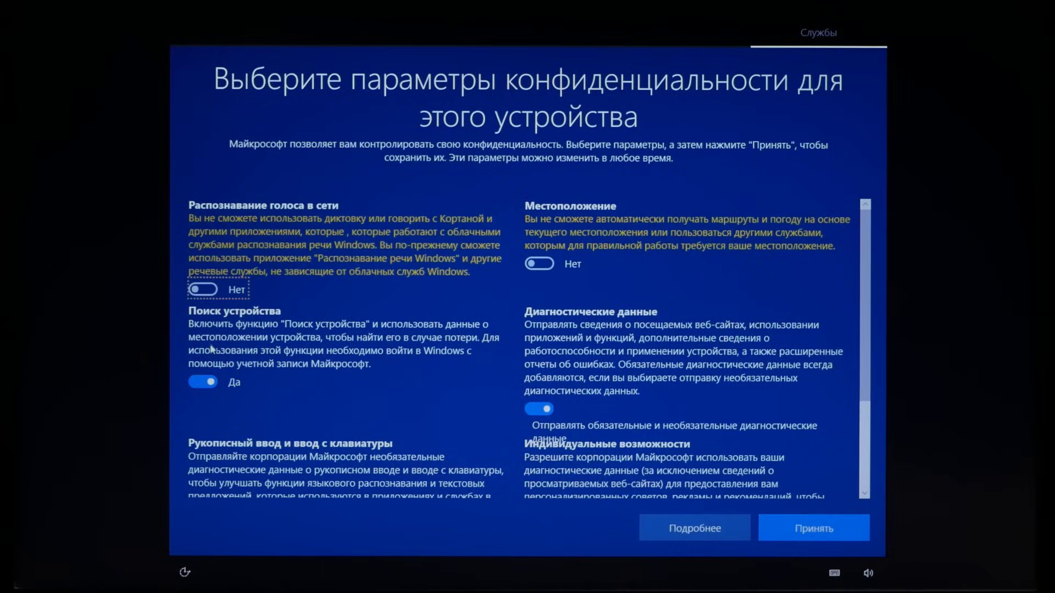
pyautogui.click(203, 382)
pyautogui.click(539, 408)
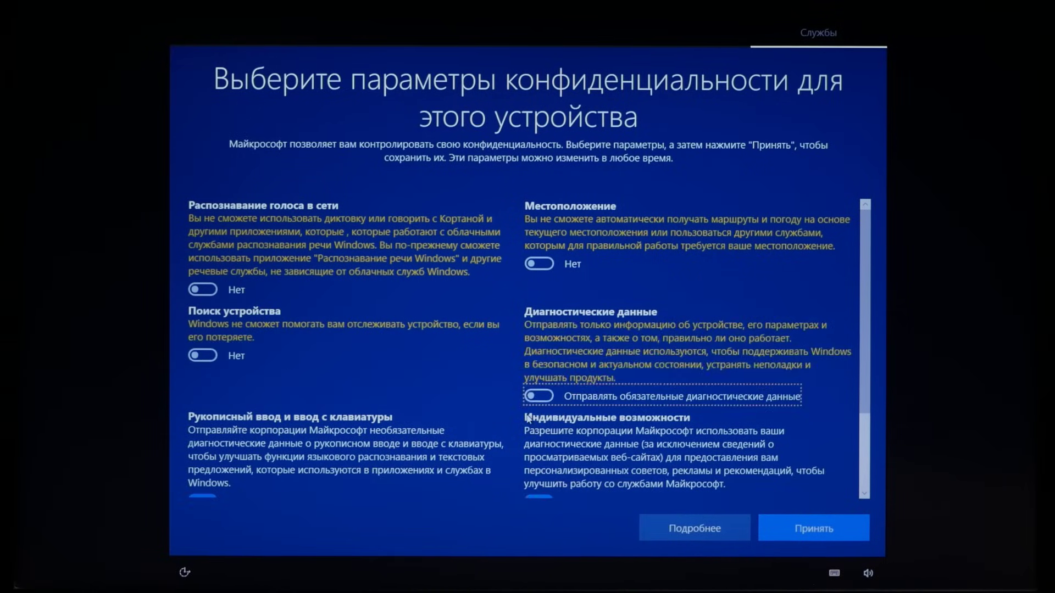
pyautogui.scroll(-2, 431, 420)
pyautogui.click(203, 391)
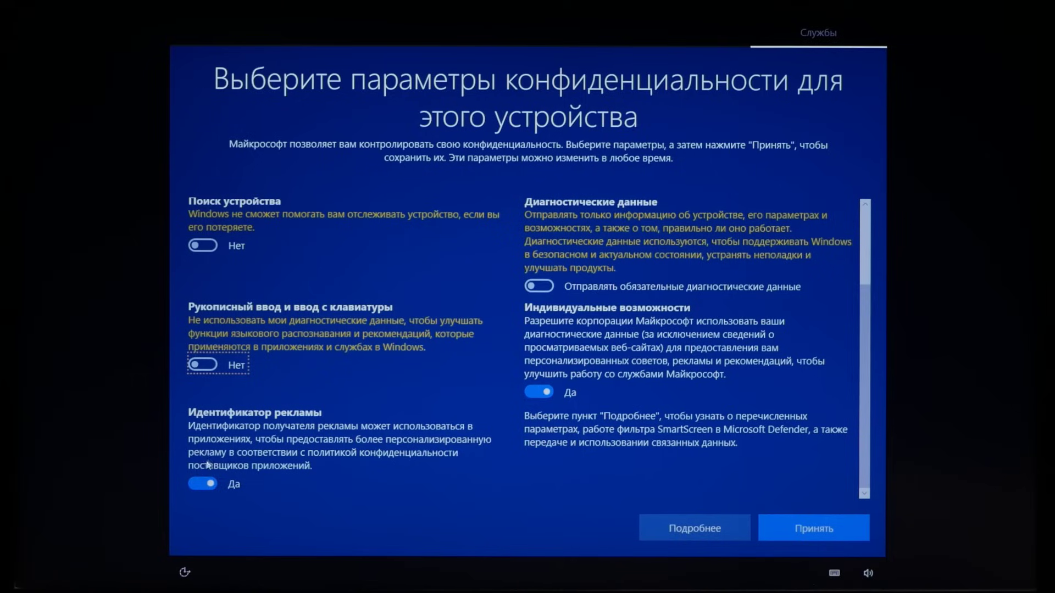
pyautogui.click(202, 484)
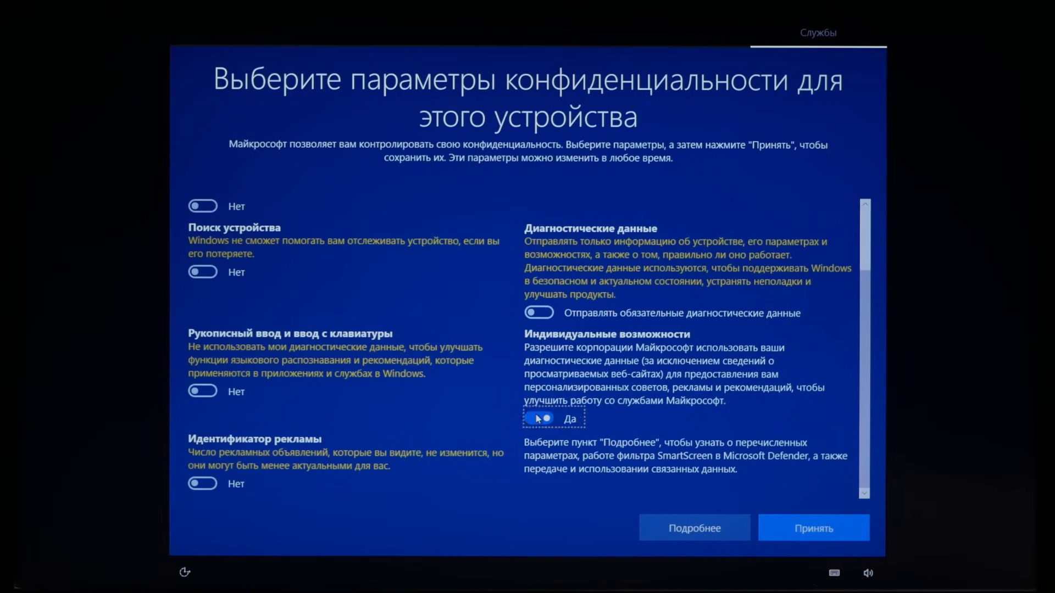
pyautogui.click(538, 418)
pyautogui.scroll(-1, 779, 447)
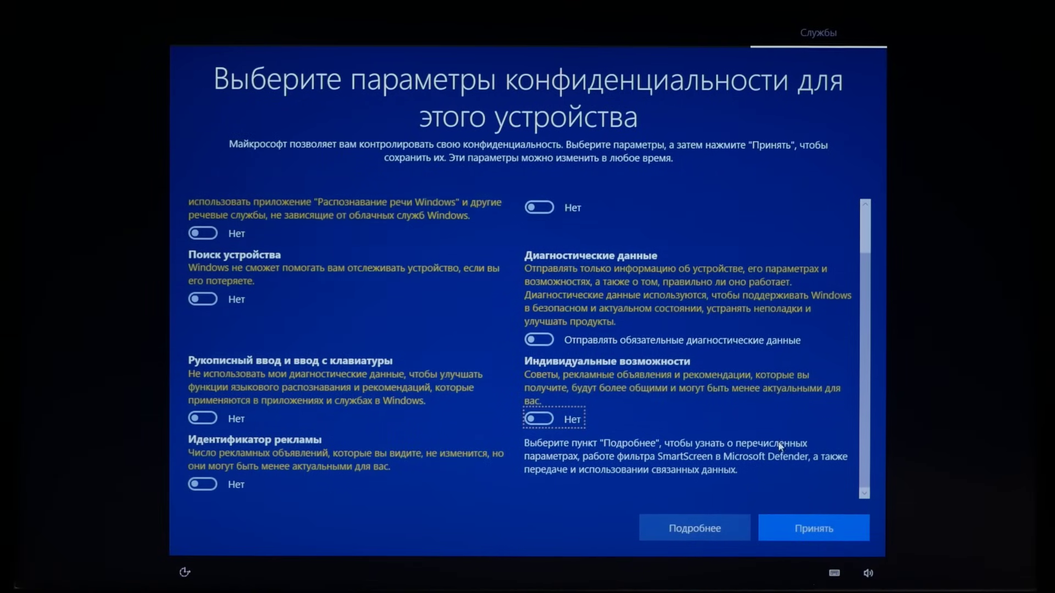
pyautogui.click(804, 526)
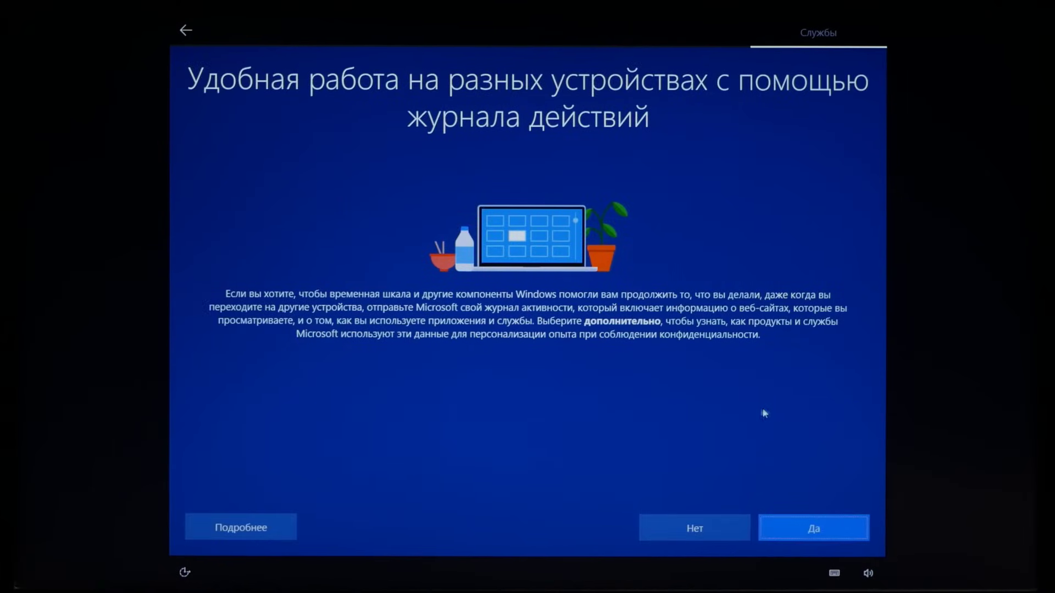
# Decline sending the activity history to Microsoft and allow other devices on the network to discover the PC
pyautogui.click(697, 532)
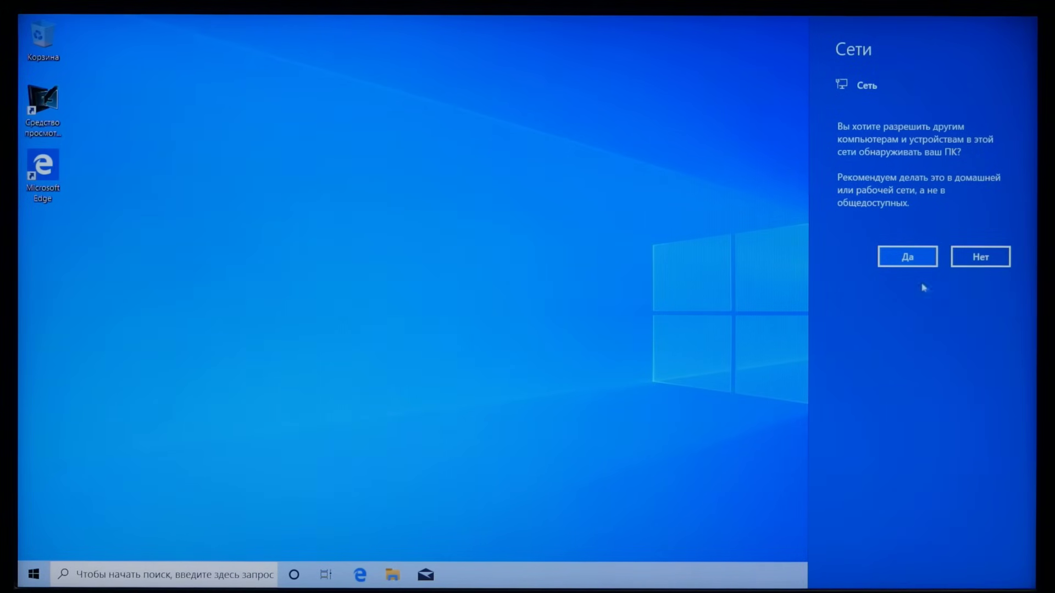
pyautogui.click(907, 256)
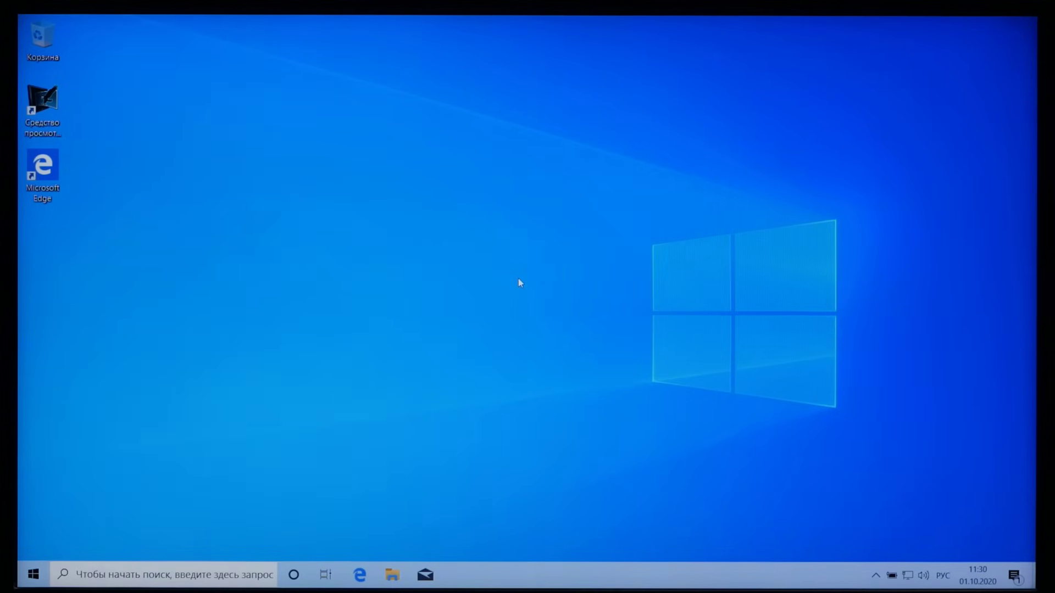
# Open Task Manager in its detailed view and move its window to the right half of the desktop
pyautogui.rightClick(599, 573)
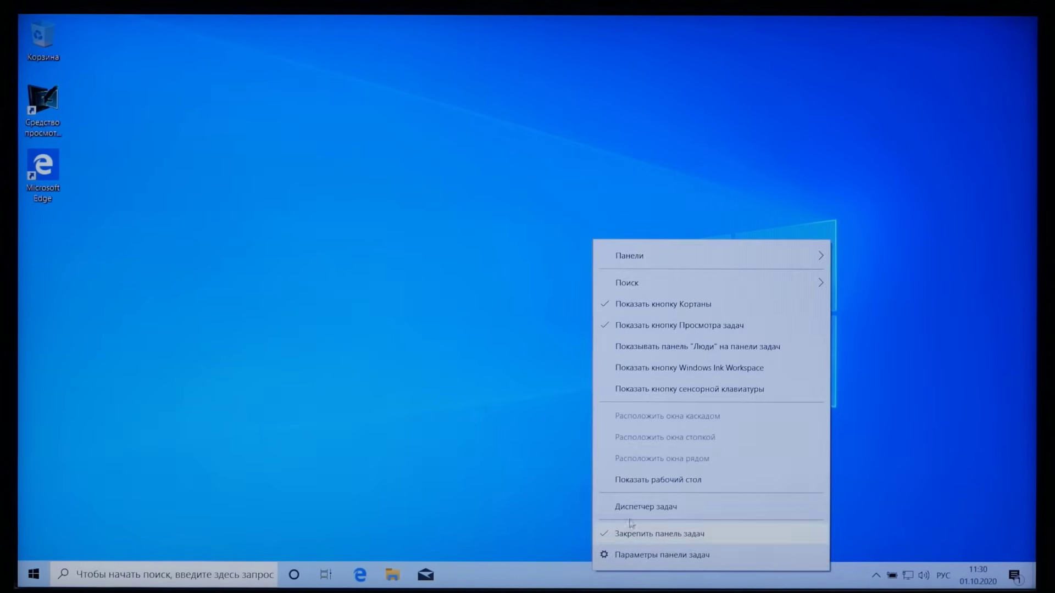
pyautogui.click(622, 501)
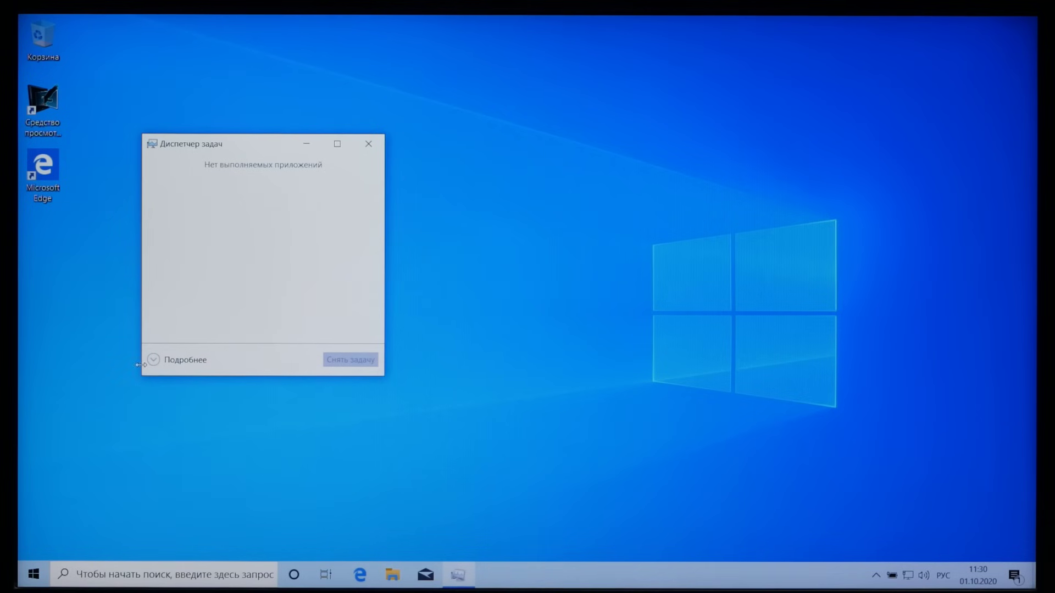
pyautogui.click(153, 359)
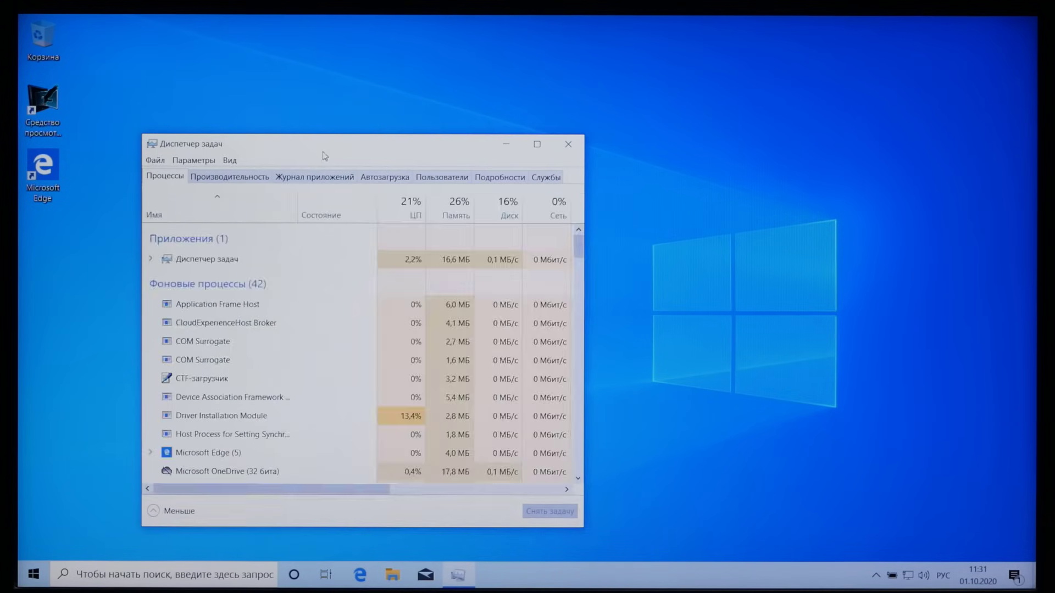
pyautogui.moveTo(324, 156); pyautogui.dragTo(731, 113)
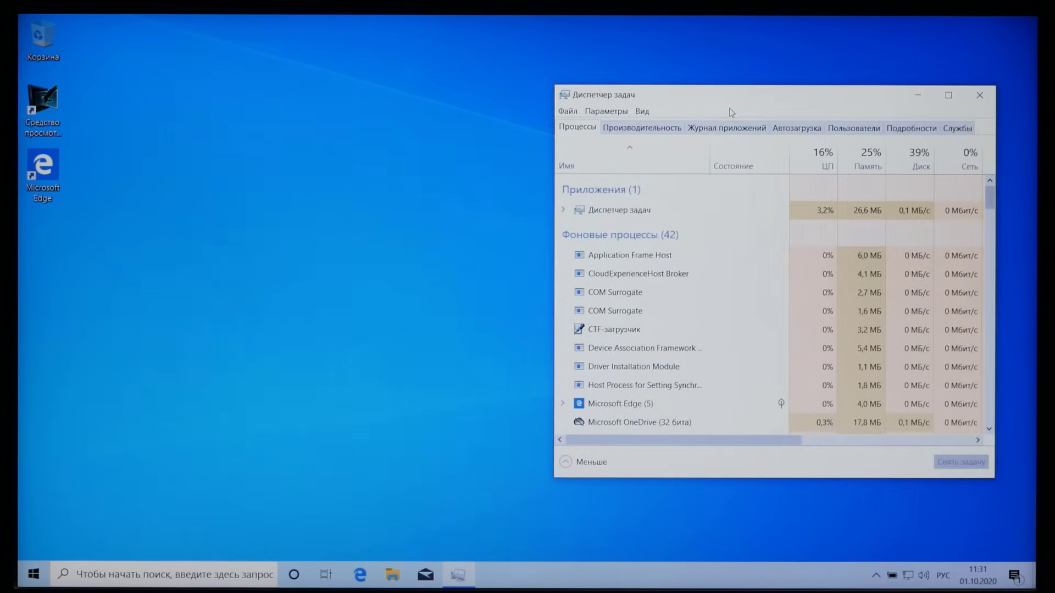
# Show the performance graphs in Task Manager, open Disk Management, and arrange both windows side by side on the desktop
pyautogui.click(655, 130)
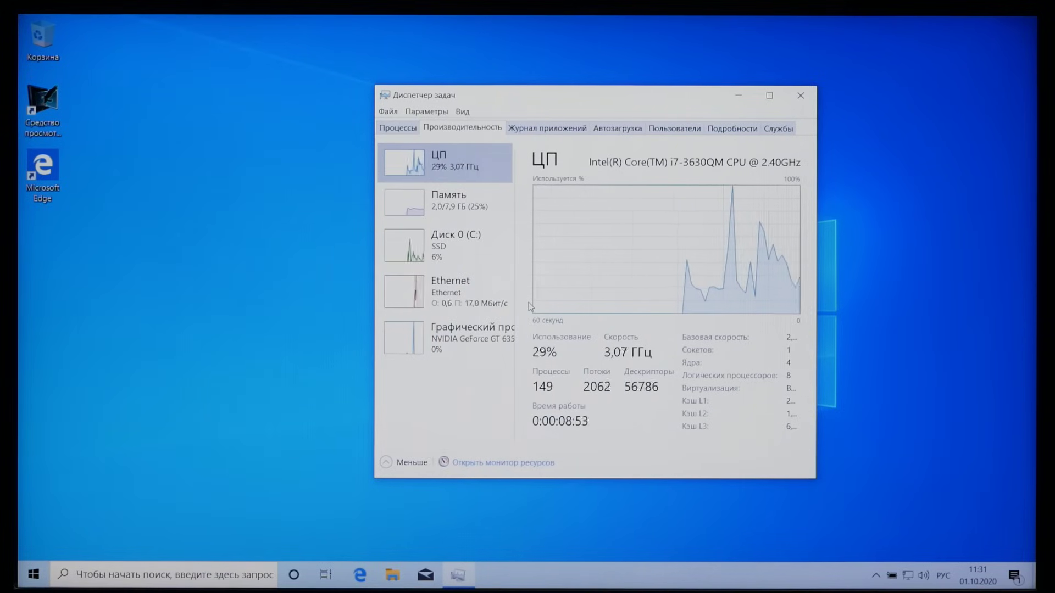
pyautogui.rightClick(23, 581)
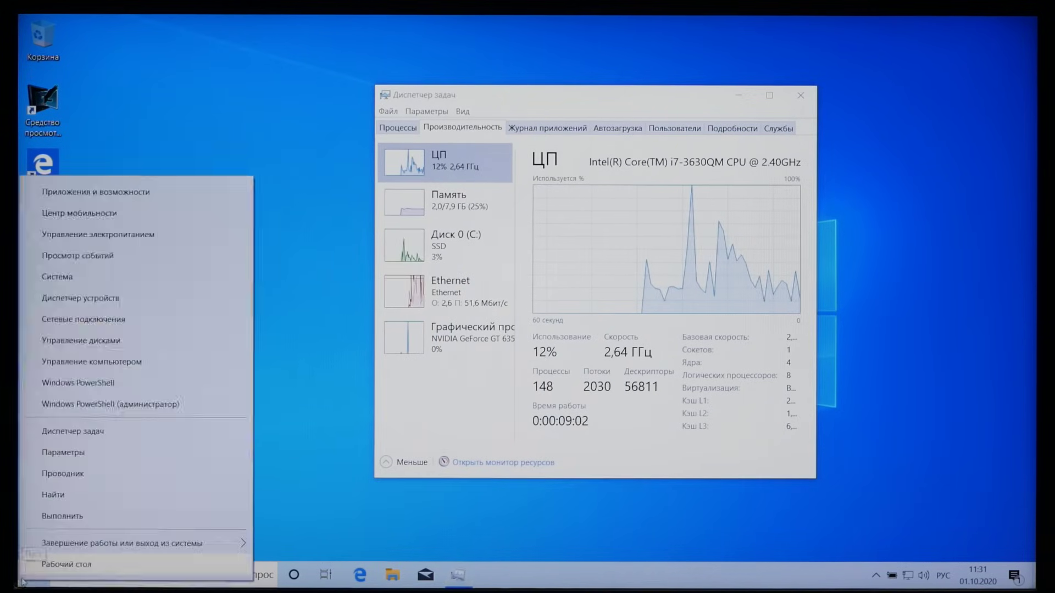
pyautogui.click(87, 358)
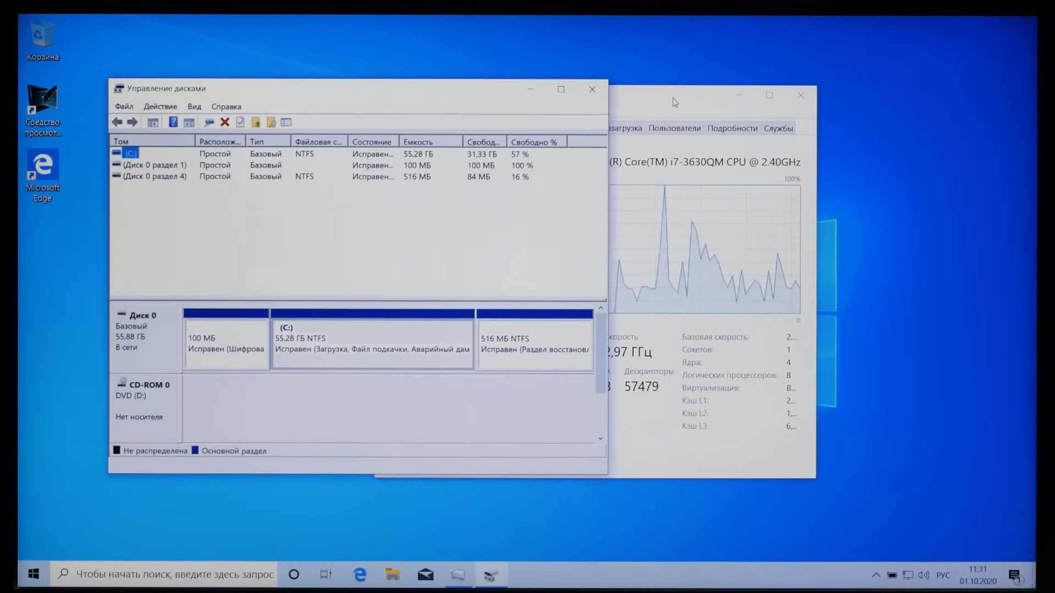
pyautogui.moveTo(675, 103); pyautogui.dragTo(880, 93)
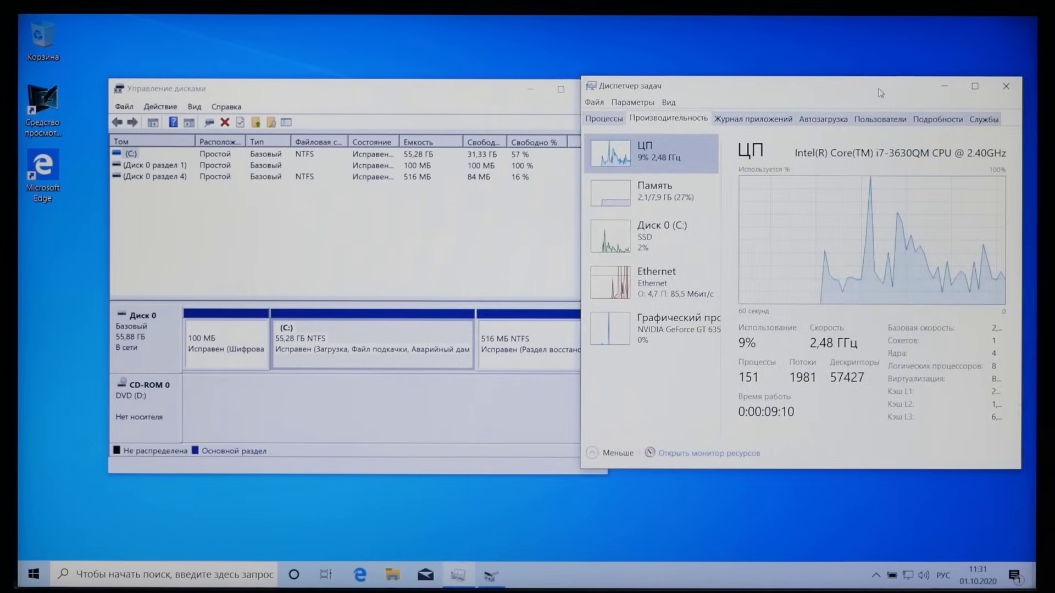
pyautogui.click(450, 103)
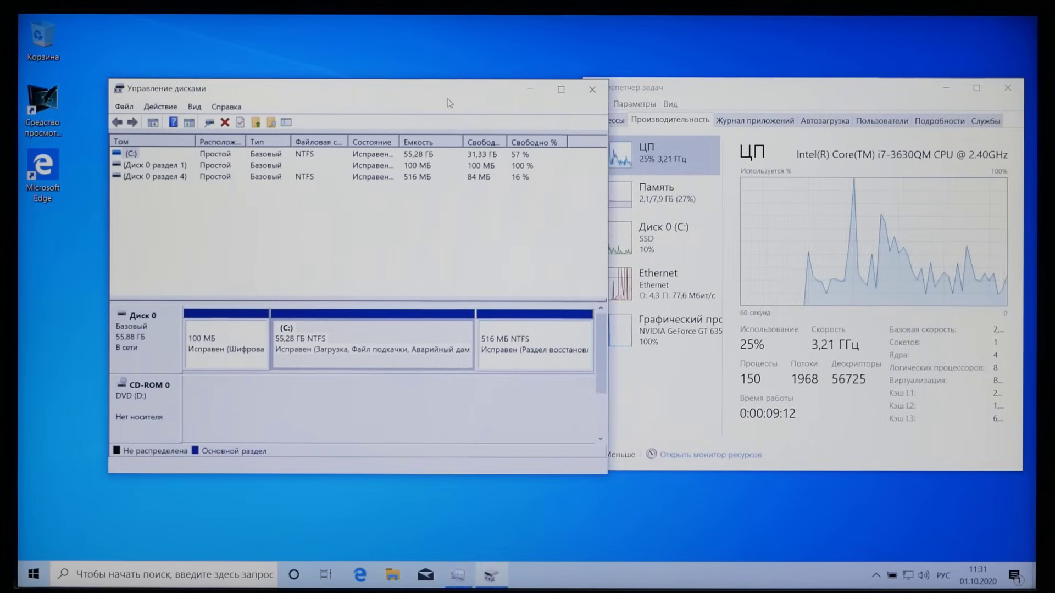
pyautogui.moveTo(449, 102); pyautogui.dragTo(413, 101)
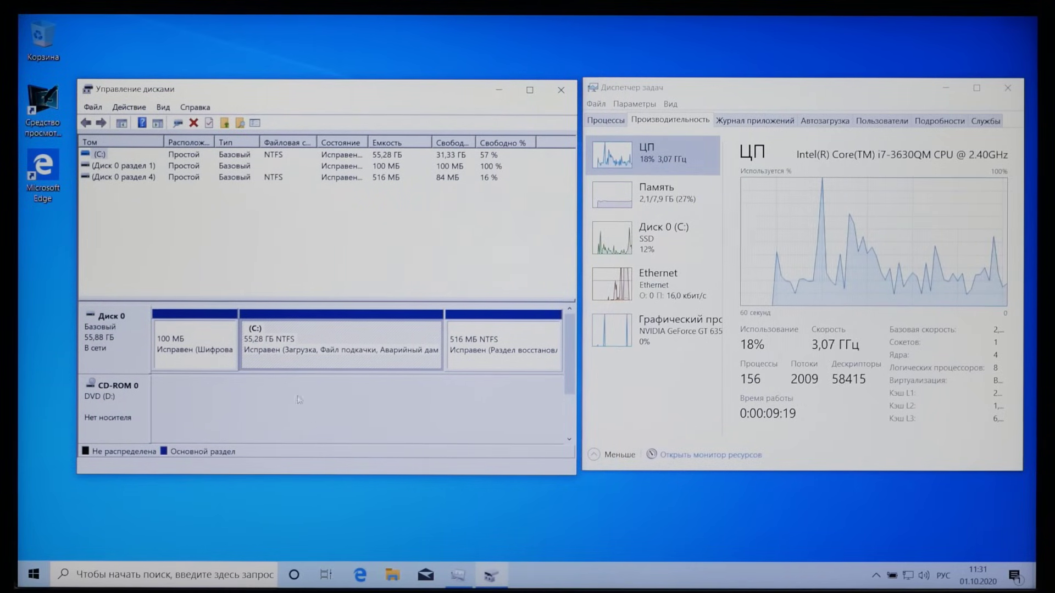
# Open the properties of Disk 0 in Disk Management and examine its volume information, including the partition style
pyautogui.rightClick(112, 344)
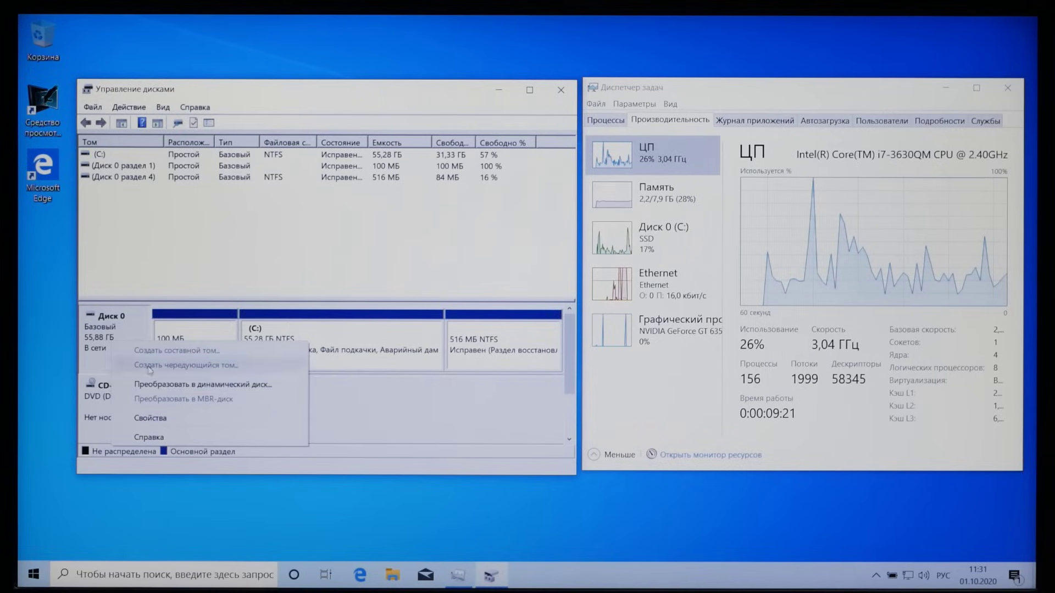
pyautogui.click(179, 420)
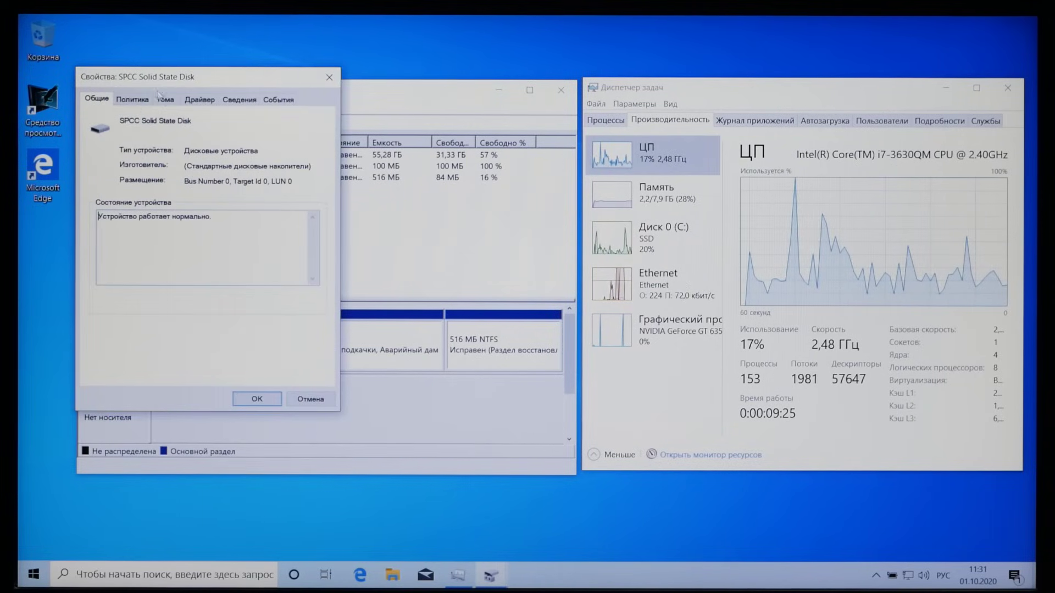
pyautogui.click(161, 96)
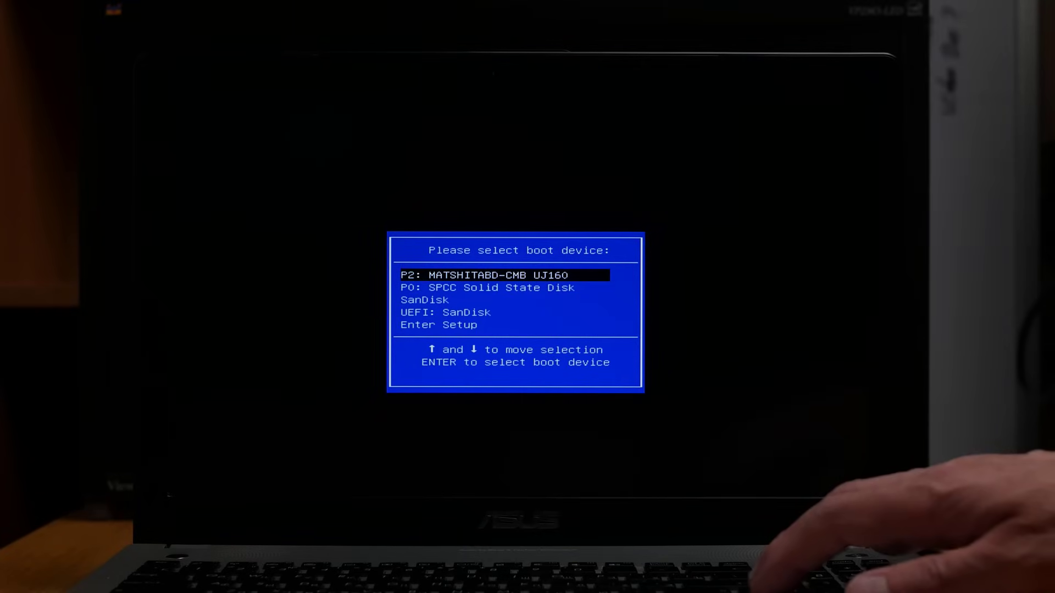
# Compare the SPCC Solid State Disk, SanDisk and UEFI: SanDisk entries in the boot device menu
pyautogui.press('Down')
pyautogui.press('Down')
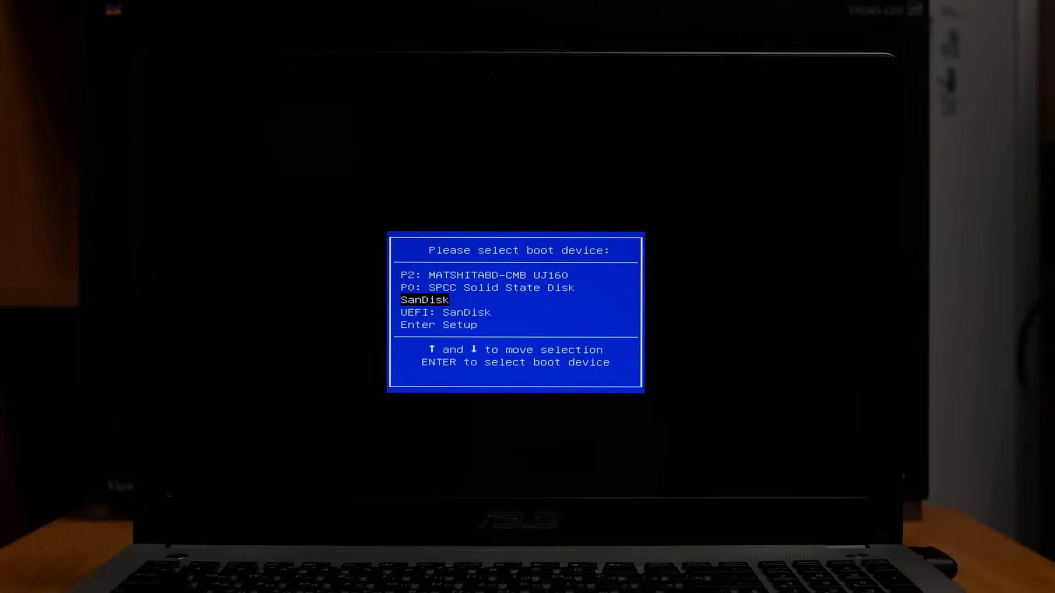
pyautogui.press('Up')
pyautogui.press('Up')
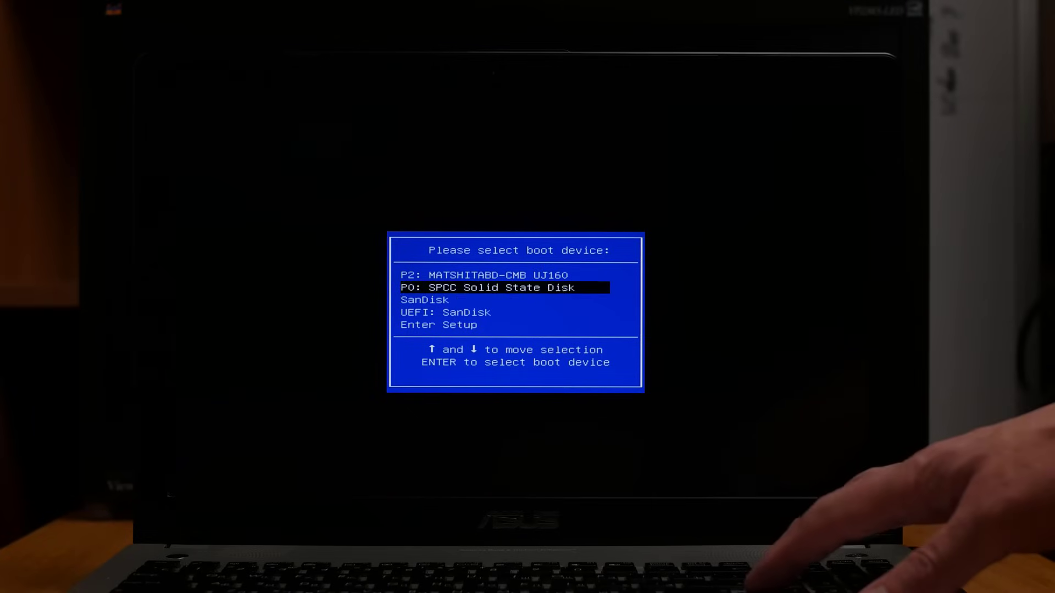
pyautogui.press('Down')
pyautogui.press('Down')
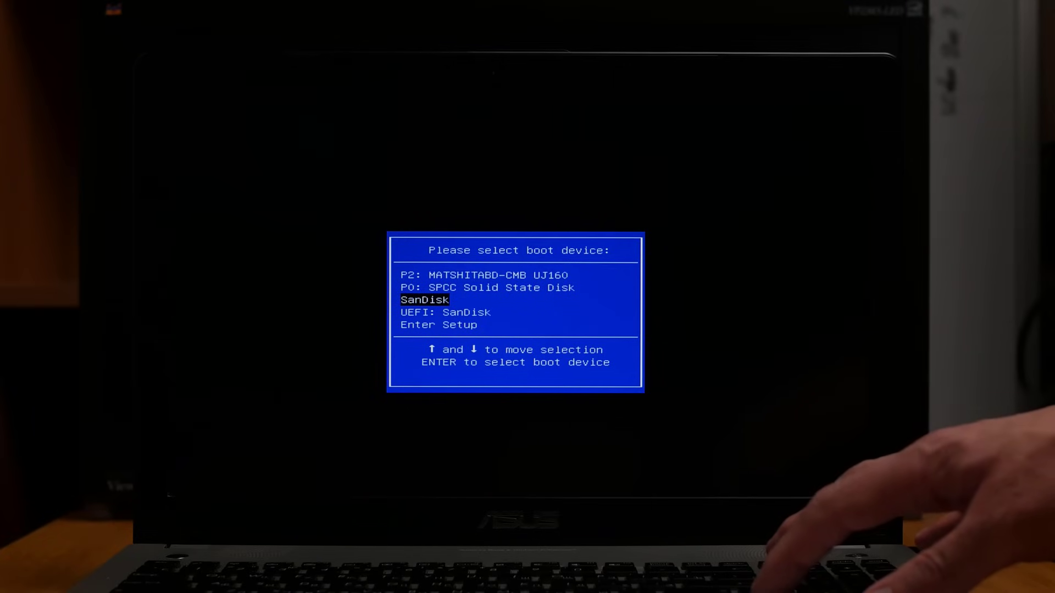
pyautogui.press('Down')
pyautogui.press('Down')
pyautogui.press('Up')
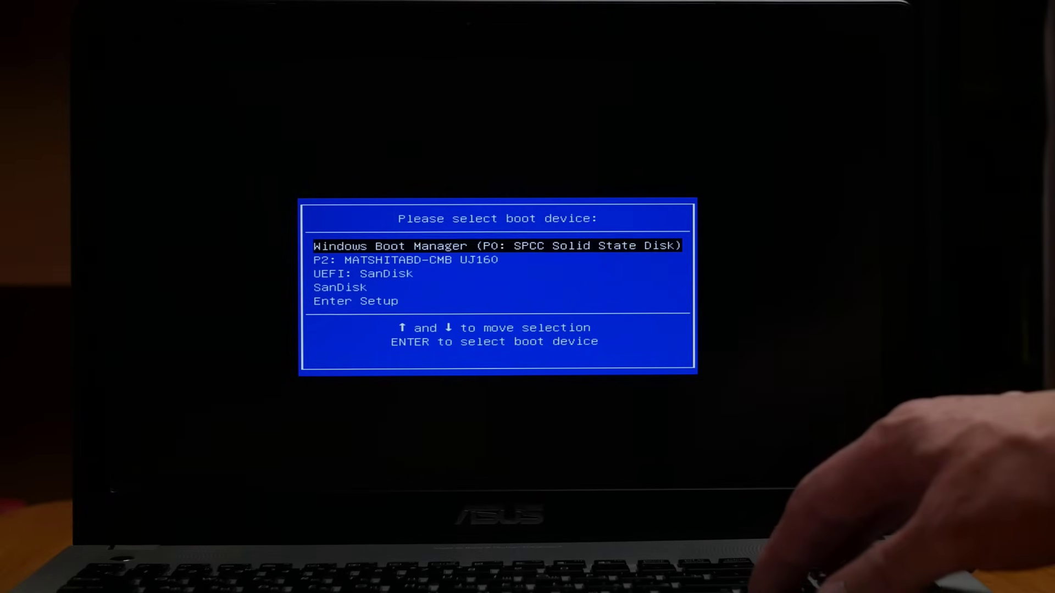
# Boot the laptop from the UEFI: SanDisk entry of the boot device menu
pyautogui.press('Down')
pyautogui.press('Down')
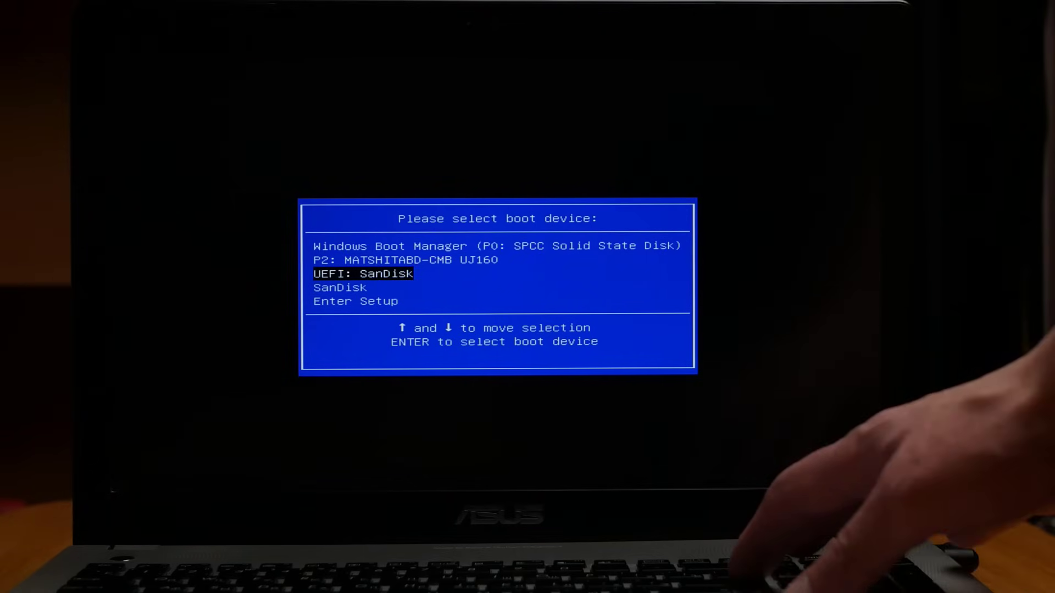
pyautogui.press('Return')
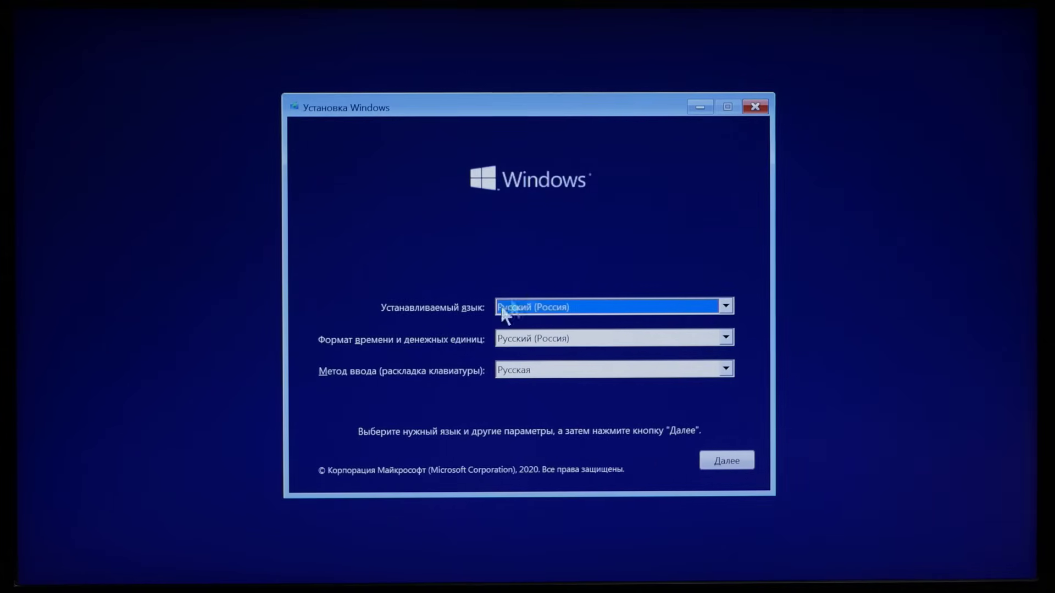
# Start Windows setup with the Russian defaults, accept the license terms, and choose the custom installation to reach the partition list
pyautogui.click(742, 464)
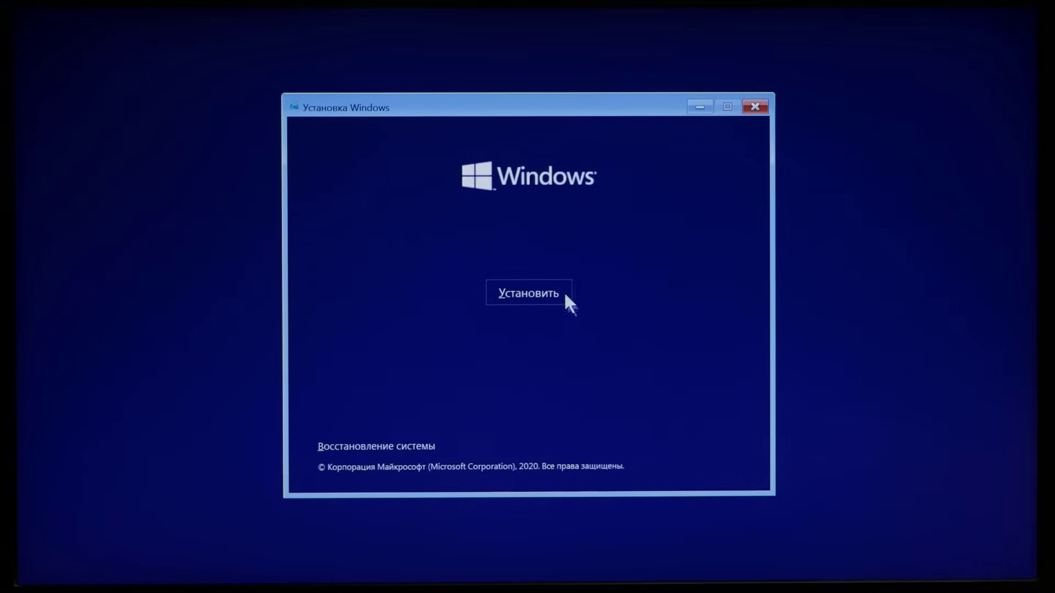
pyautogui.click(532, 292)
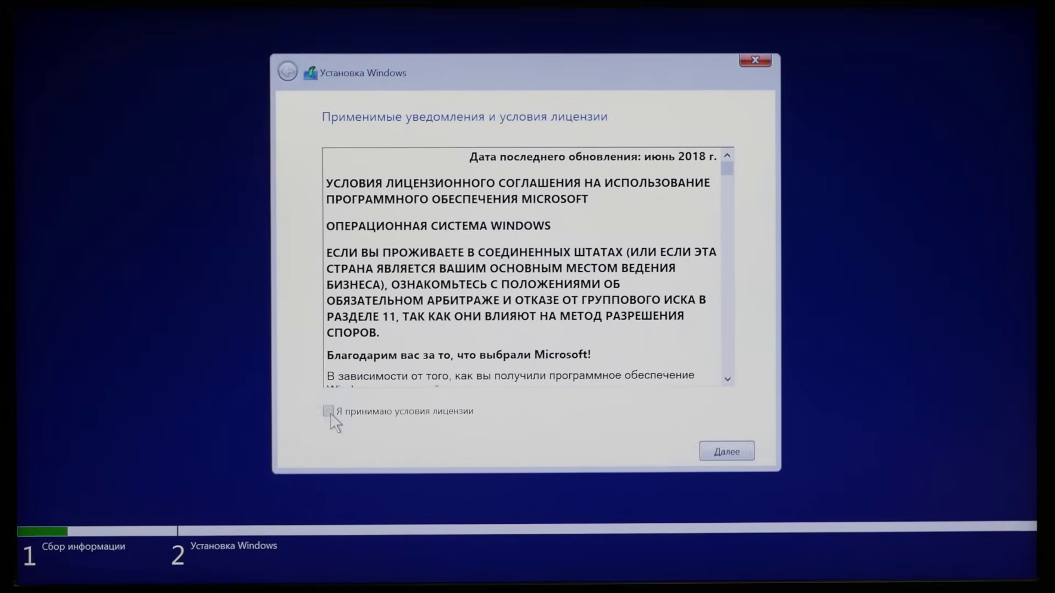
pyautogui.click(329, 411)
pyautogui.click(714, 446)
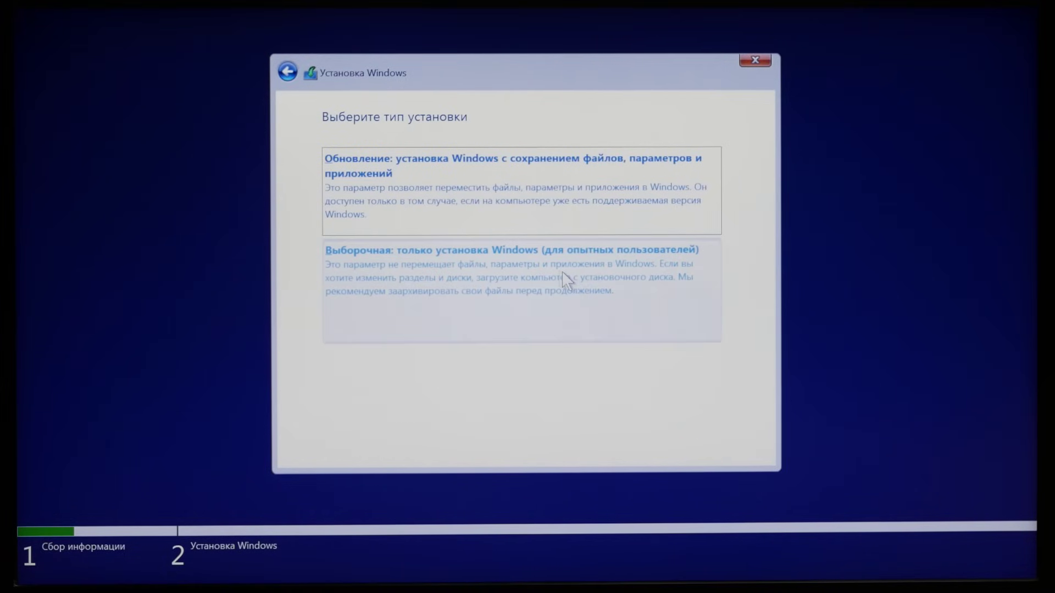
pyautogui.click(503, 266)
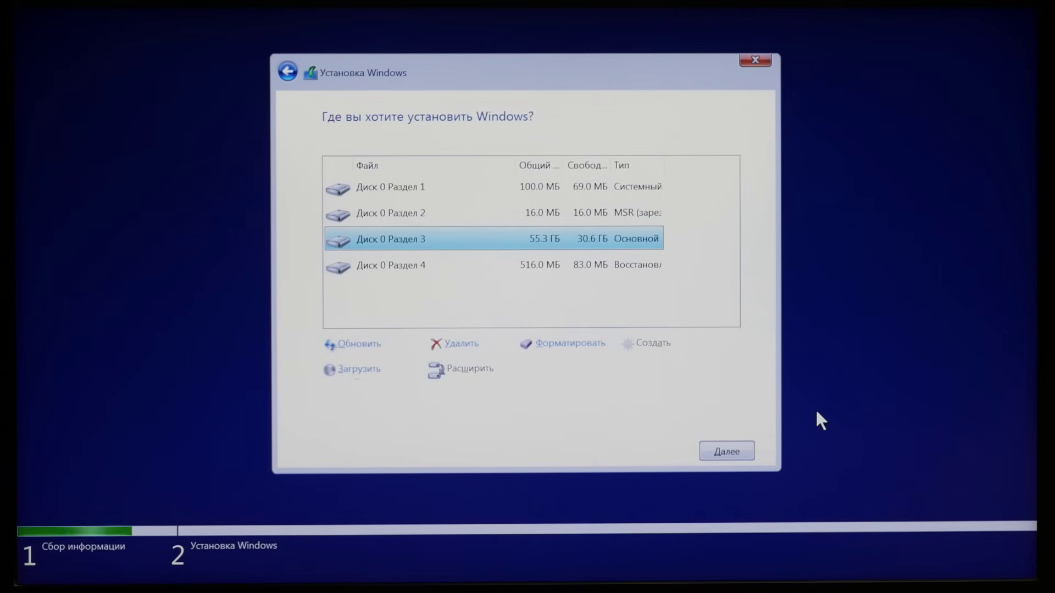
# Quit the partition selection and cancel Windows setup, confirming both exits so the laptop restarts
pyautogui.click(753, 60)
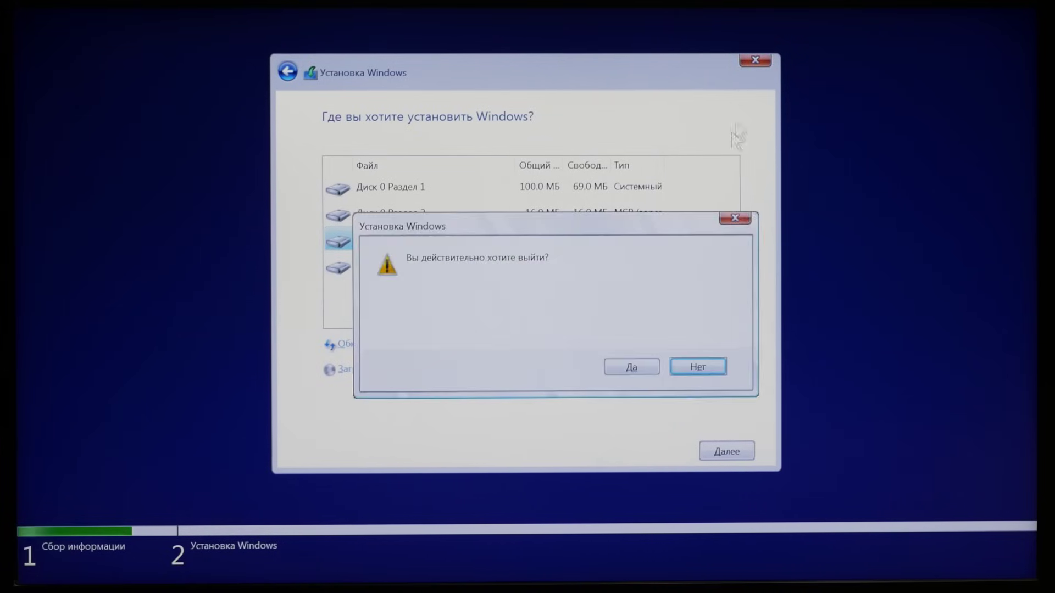
pyautogui.click(619, 365)
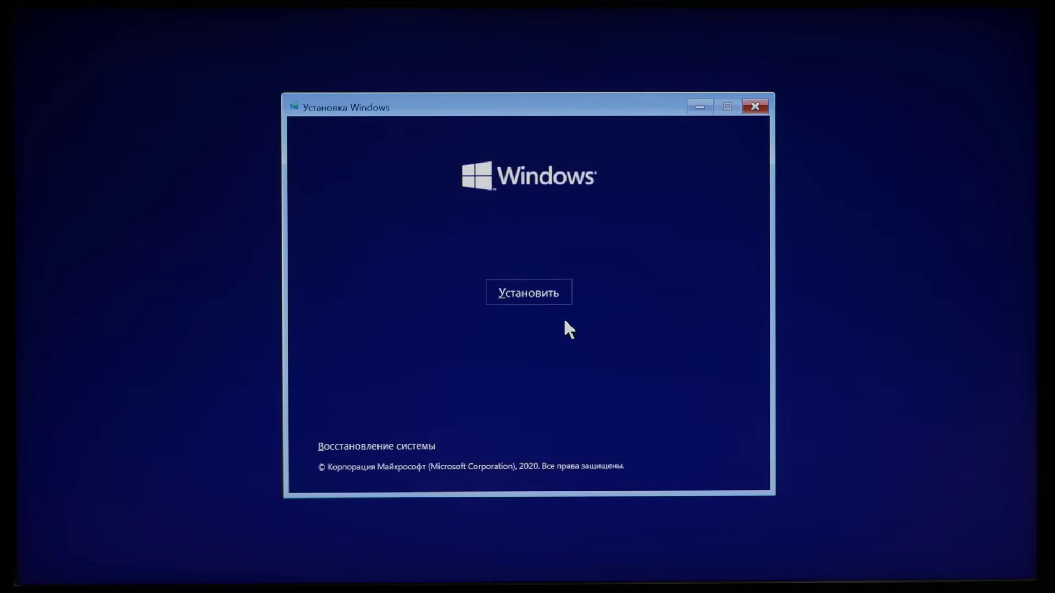
pyautogui.click(755, 106)
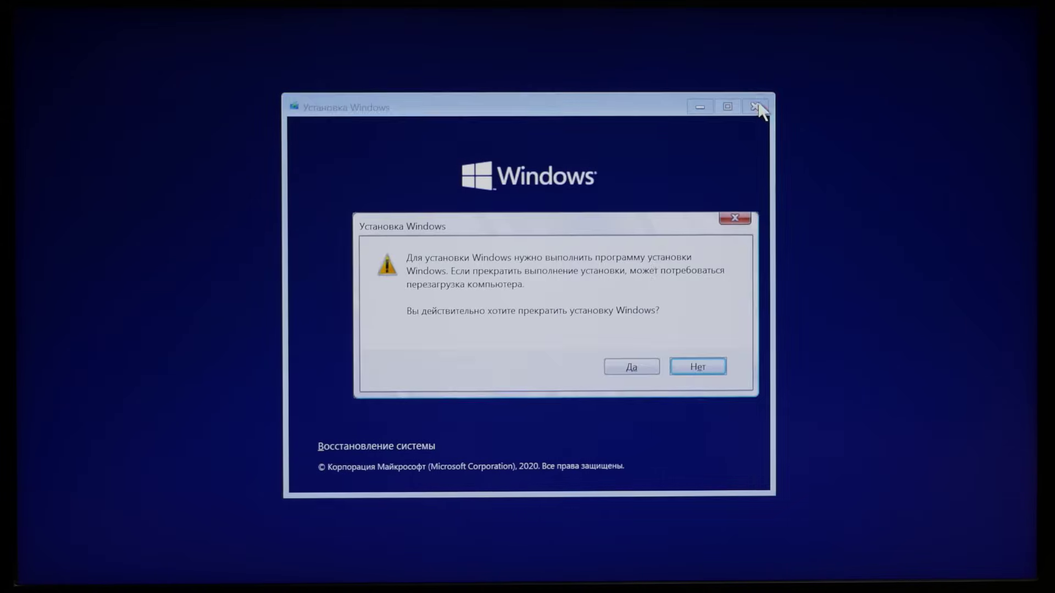
pyautogui.click(630, 368)
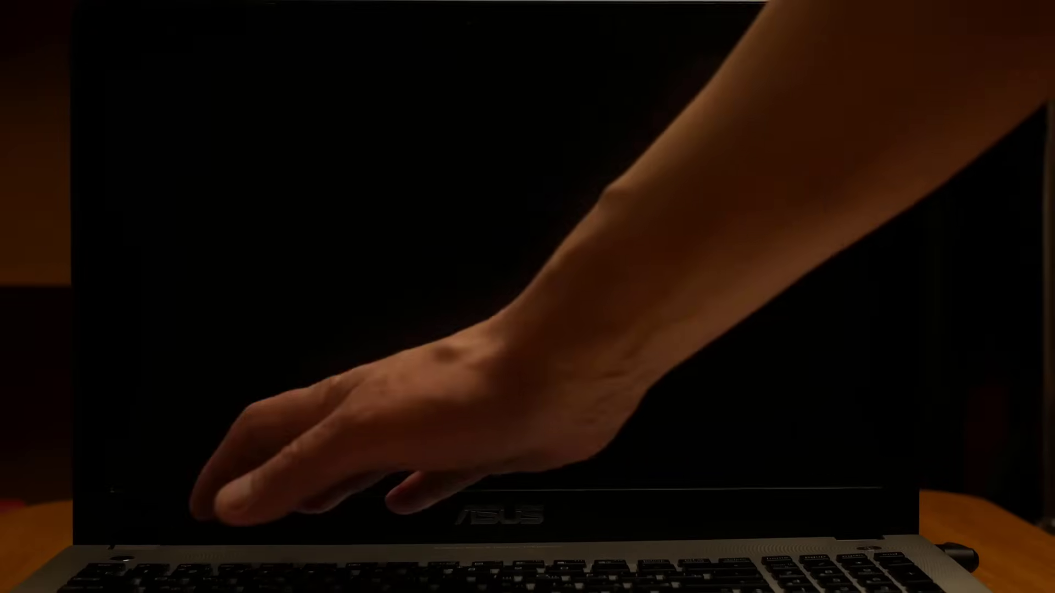
# Bring up the boot device menu during startup and boot from the SanDisk entry without UEFI
pyautogui.press('Escape')
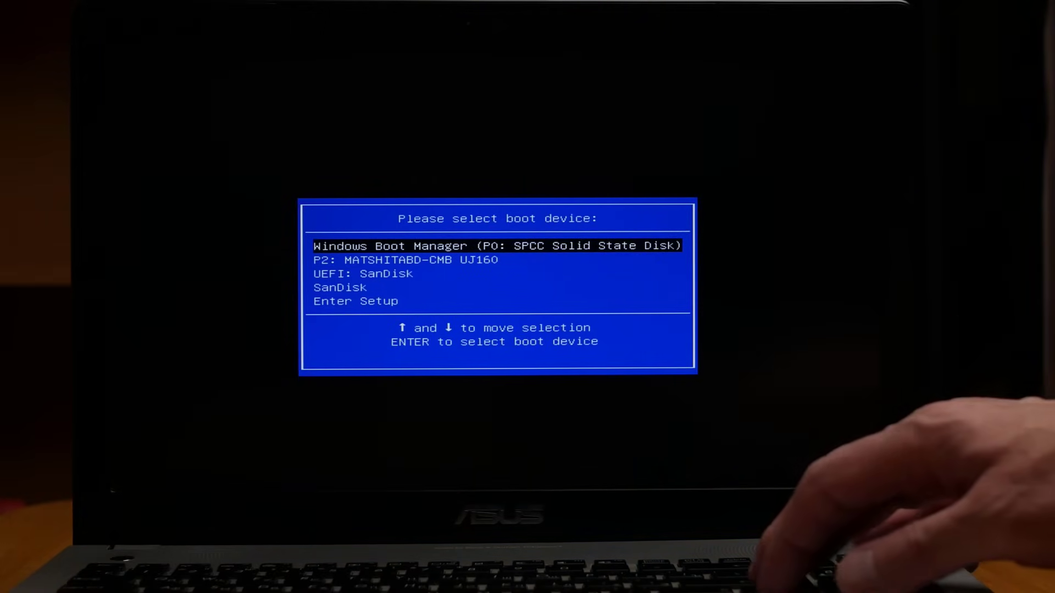
pyautogui.press('Down')
pyautogui.press('Down')
pyautogui.press('Down')
pyautogui.press('Return')
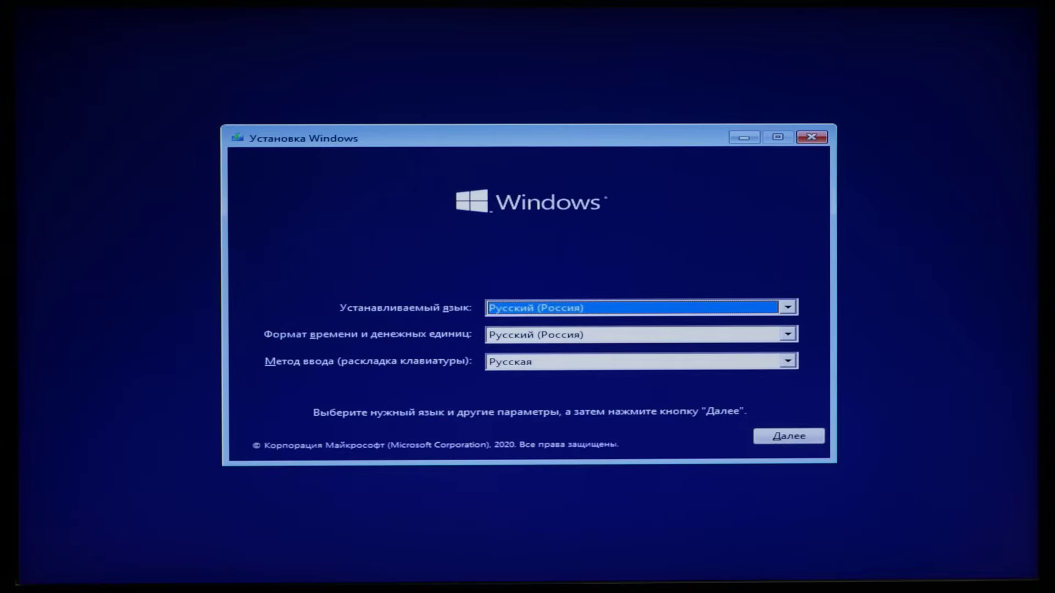
# Keep the Russian language settings, begin the installation, accept the license terms, and select the custom, Windows-only installation type
pyautogui.click(788, 436)
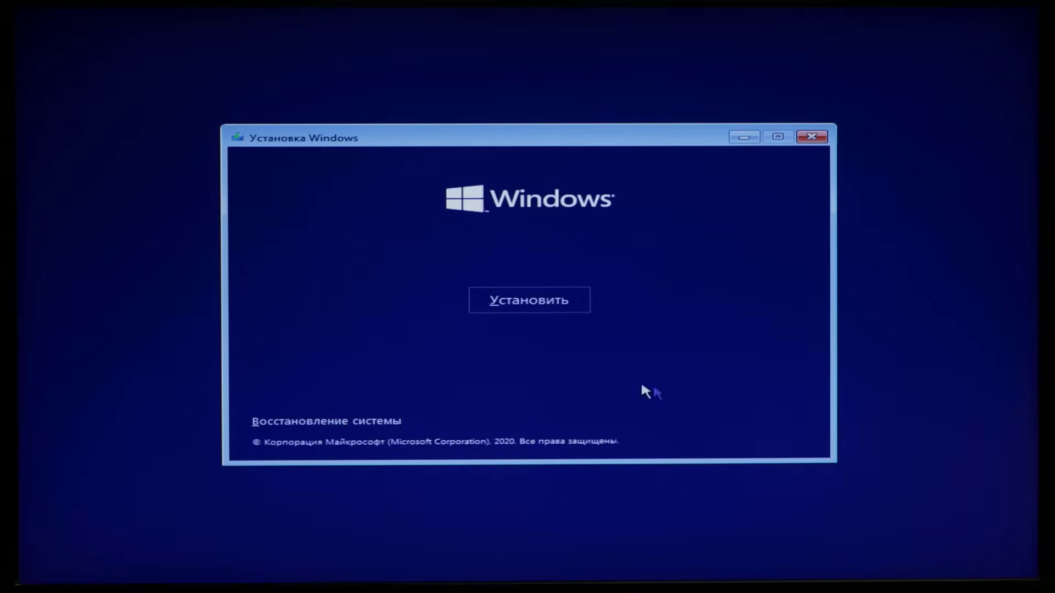
pyautogui.click(544, 305)
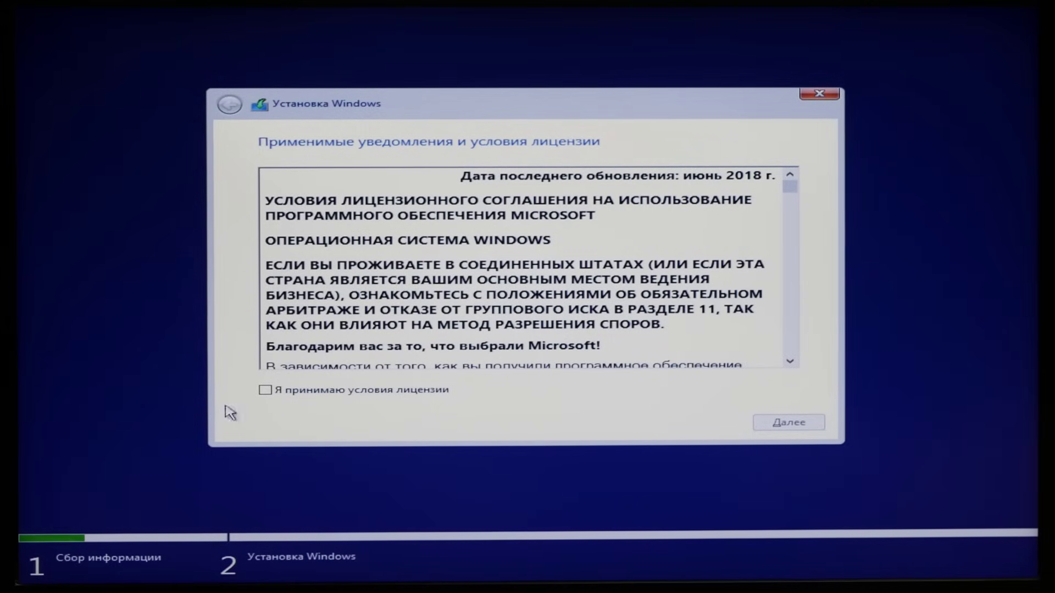
pyautogui.click(266, 390)
pyautogui.click(786, 422)
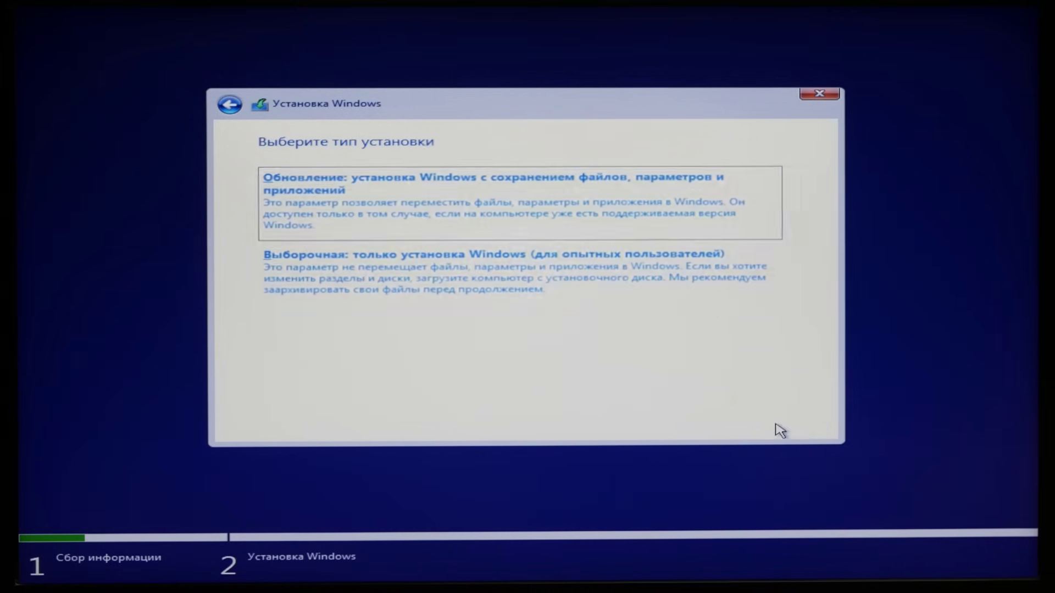
pyautogui.click(431, 294)
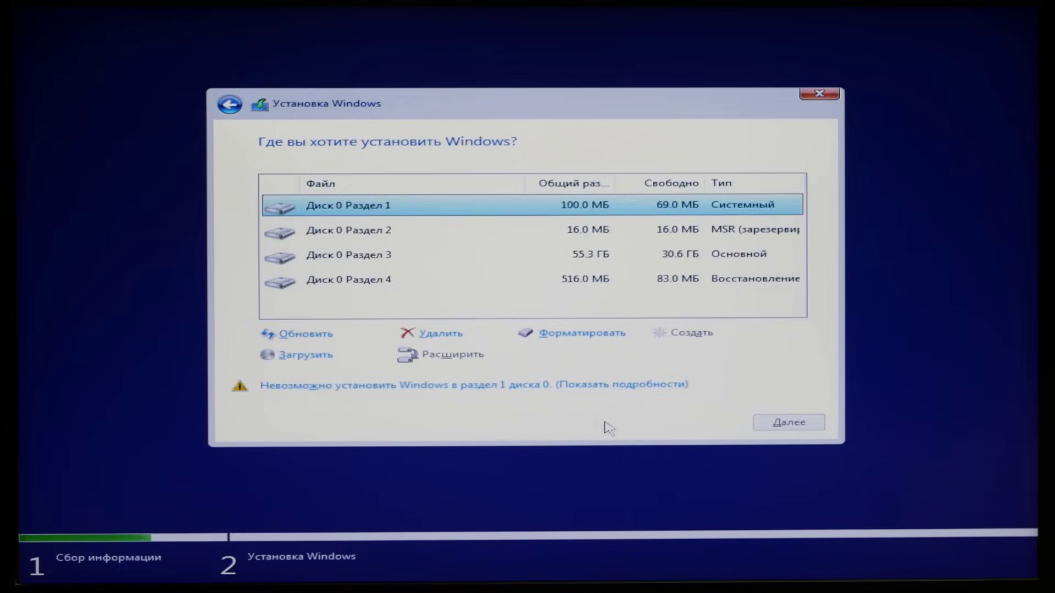